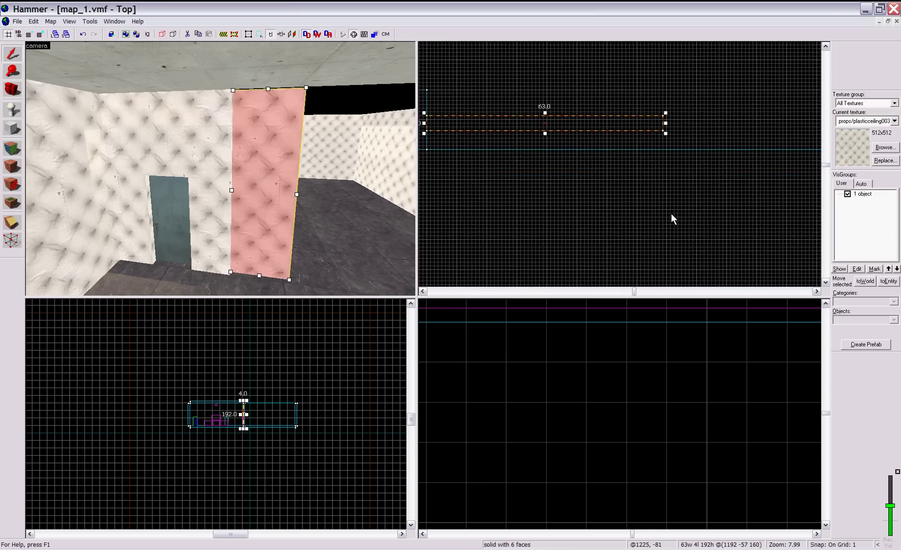
Step: Lower the top edge of the selected 63-unit-wide padded wall brush to make it 112 units high
scroll(670, 214, up, 1)
scroll(636, 183, down, 2)
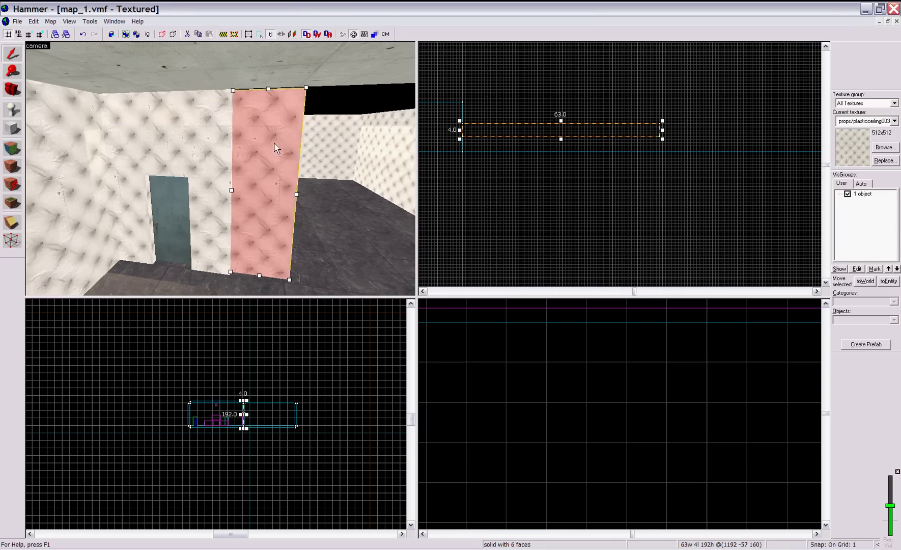
drag(266, 89, 250, 187)
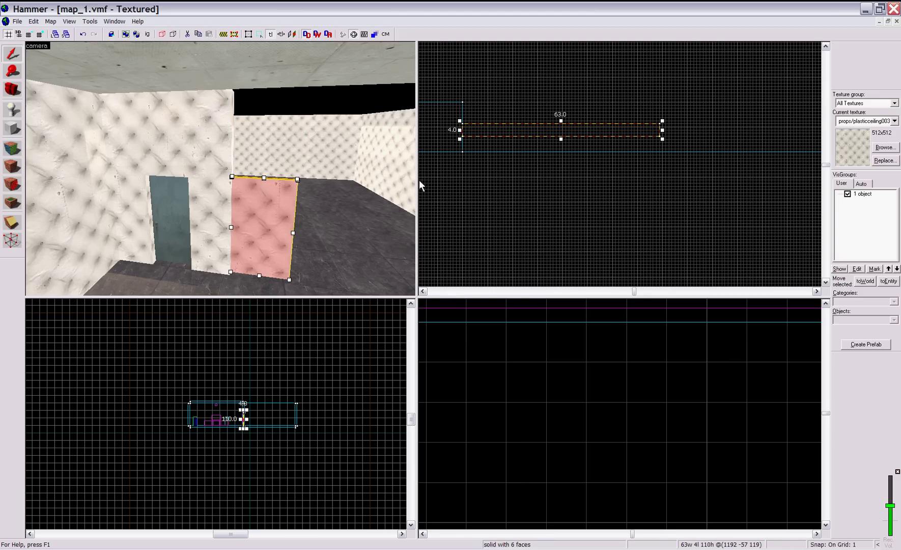
scroll(640, 408, down, 3)
scroll(623, 447, down, 10)
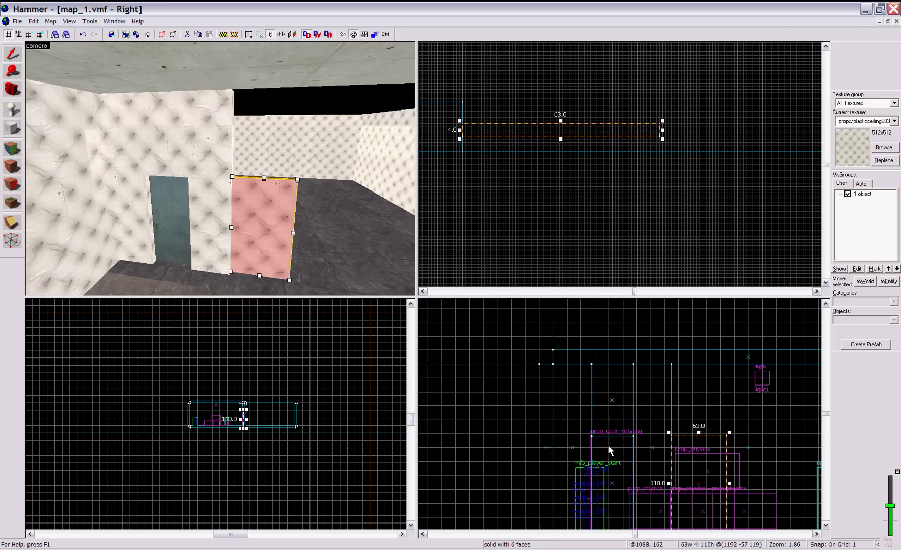
scroll(643, 468, up, 7)
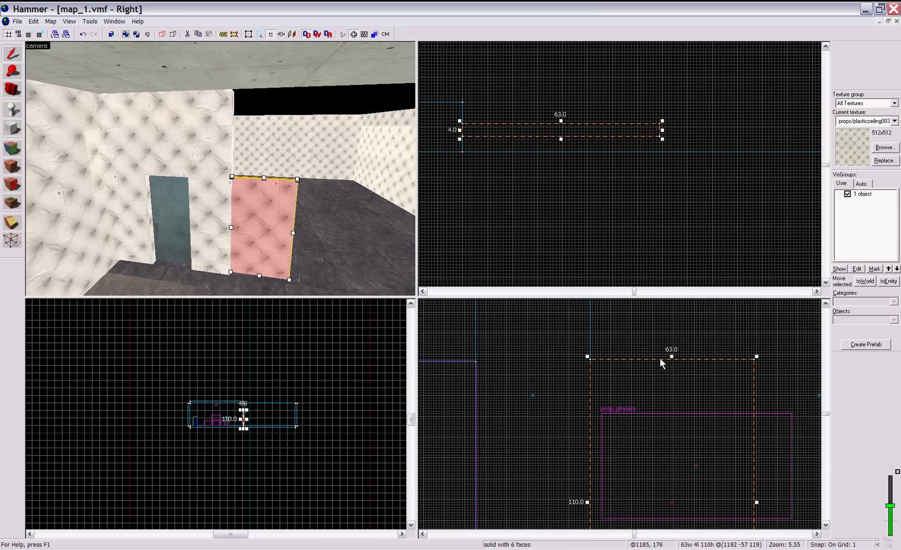
drag(671, 357, 671, 350)
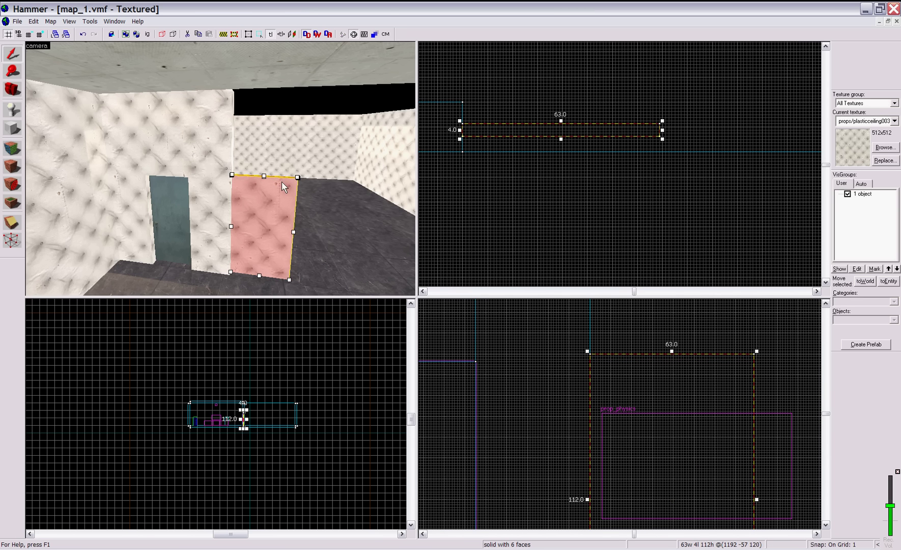
Step: Examine the shortened padded panel from several sides in the 3D view, comparing its height with the nearby door and room
key(z)
key(w)
key(d)
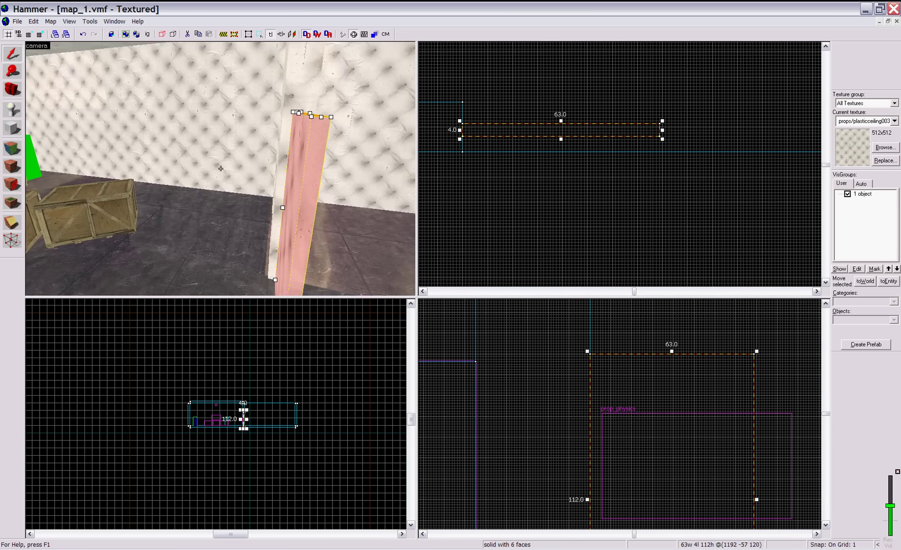
key(a)
key(w)
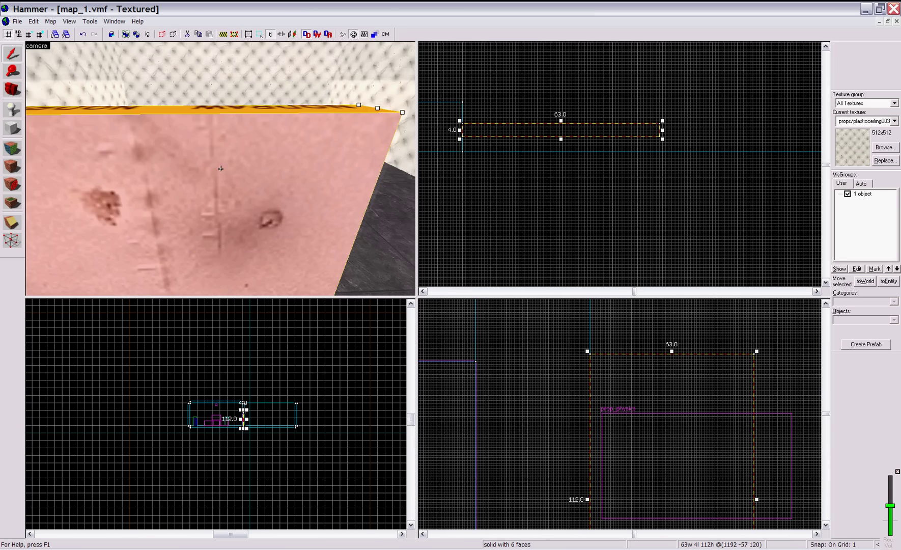
key(s)
key(w)
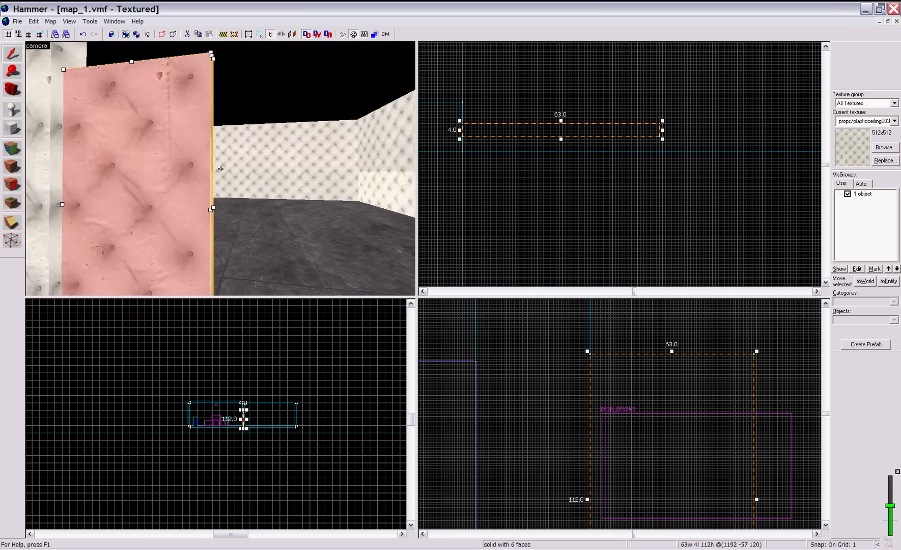
key(s)
key(w)
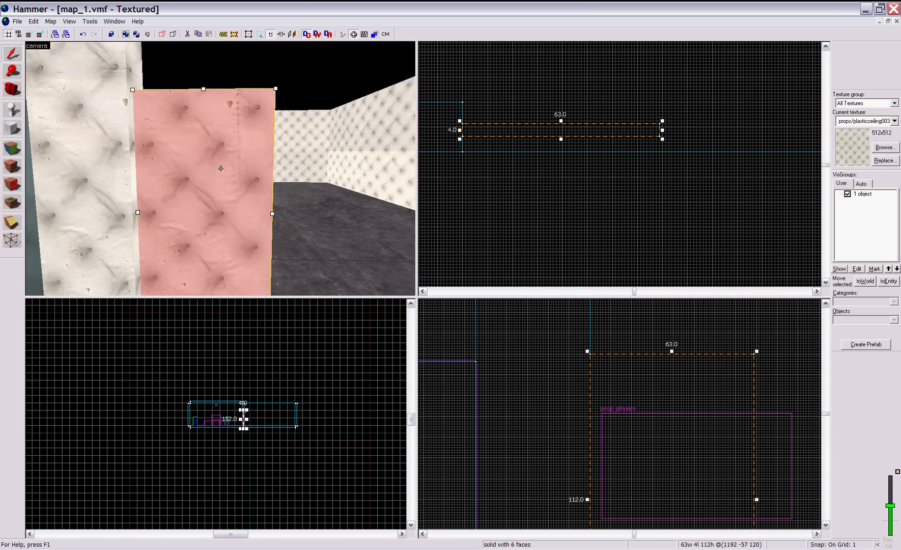
key(s)
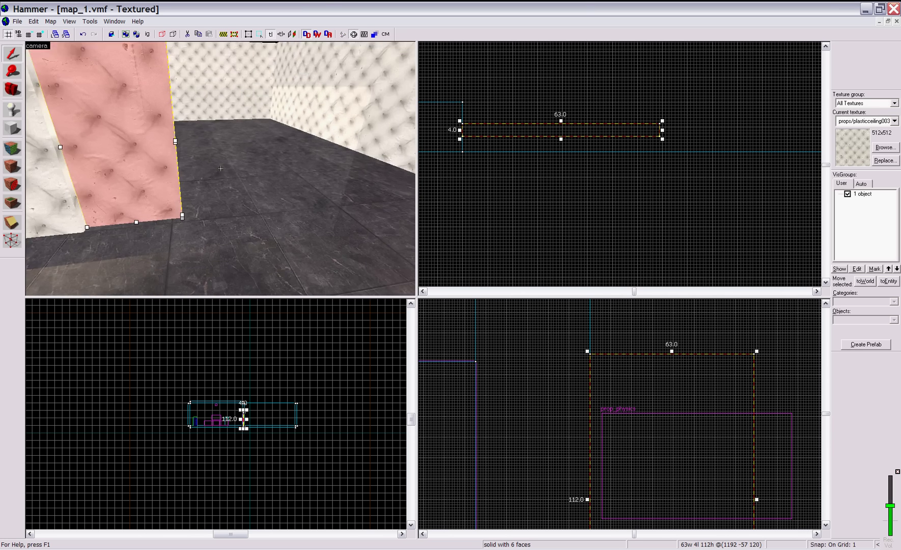
key(s)
key(w)
key(w)
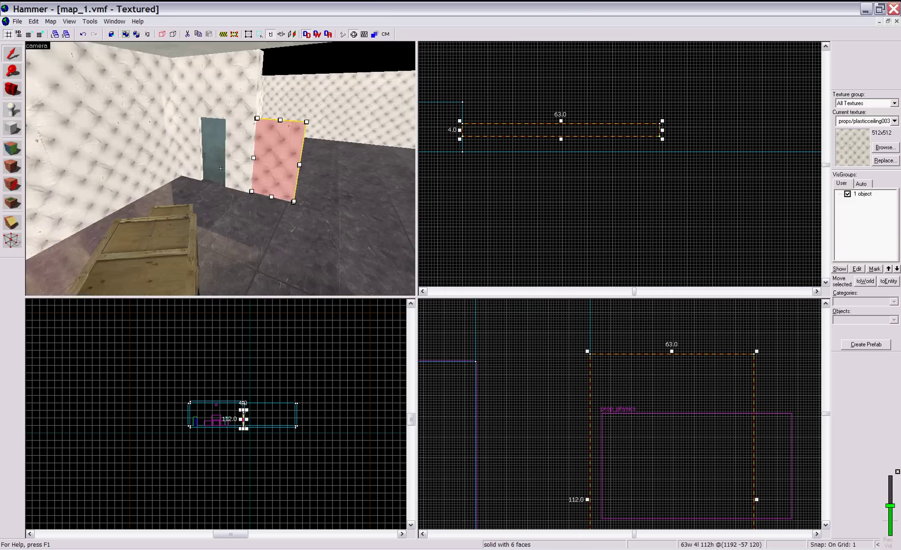
Step: Place an info_player_start entity on the floor in front of the shortened panel as a height reference
key(z)
key(s)
key(shift+e)
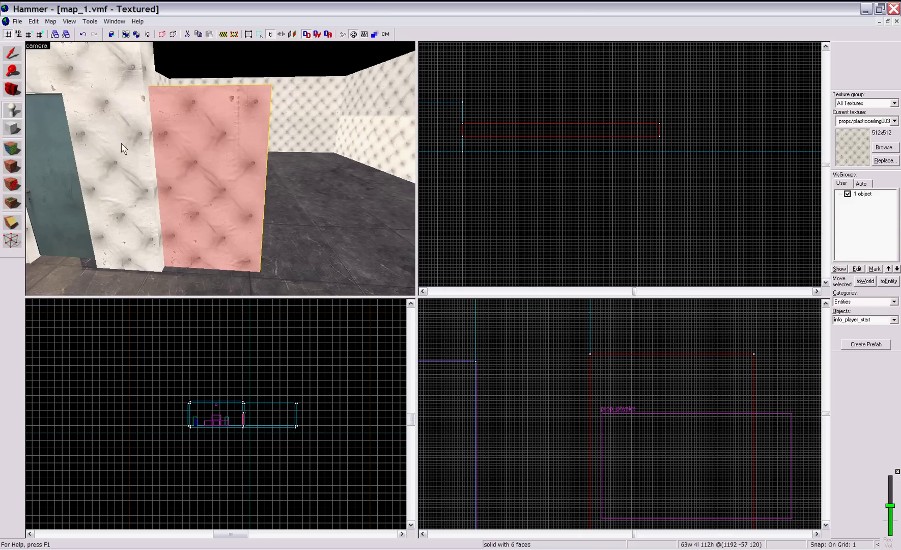
click(212, 256)
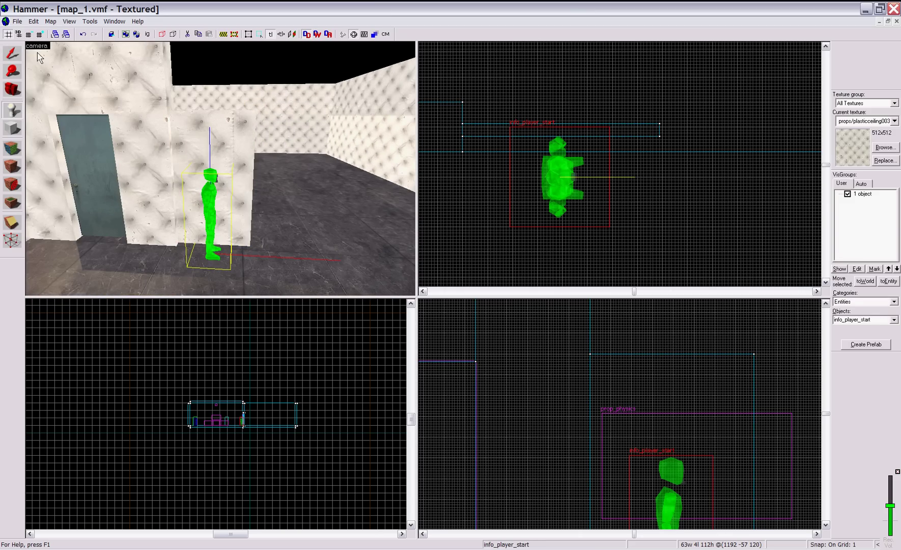
Step: Select the info_player_start in front of the panel and delete it
click(13, 53)
click(12, 110)
click(12, 53)
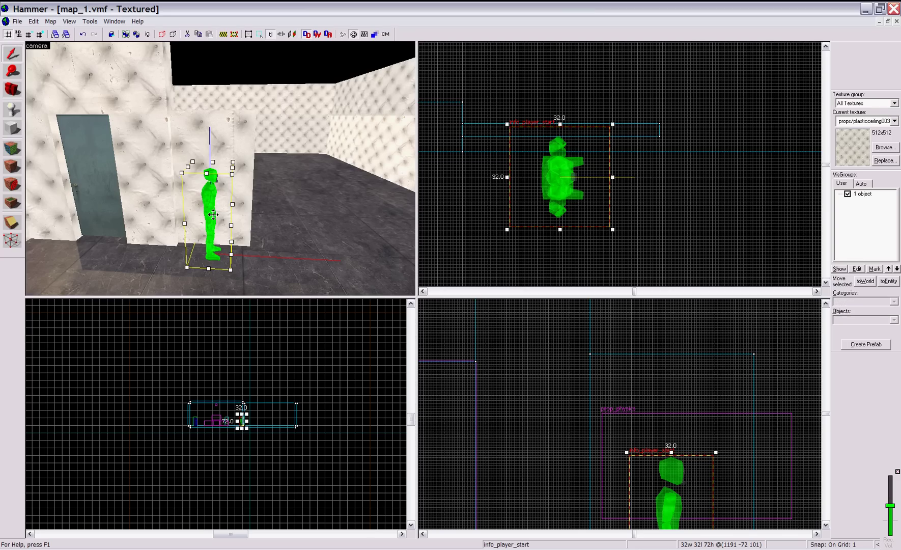
key(Delete)
Step: Copy the 44-unit-wide wall segment between the door and the low panel to the panel's opposite side
click(247, 155)
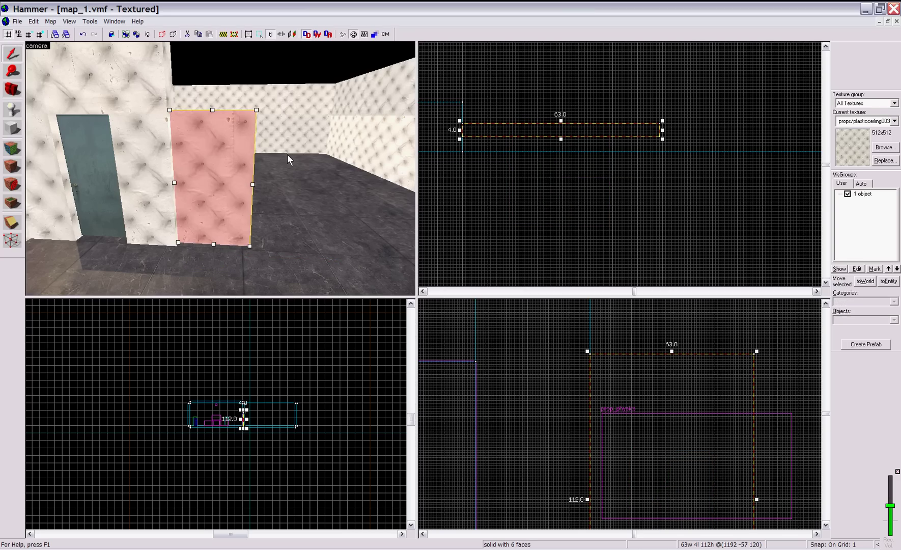
scroll(247, 153, up, 1)
key(z)
key(z)
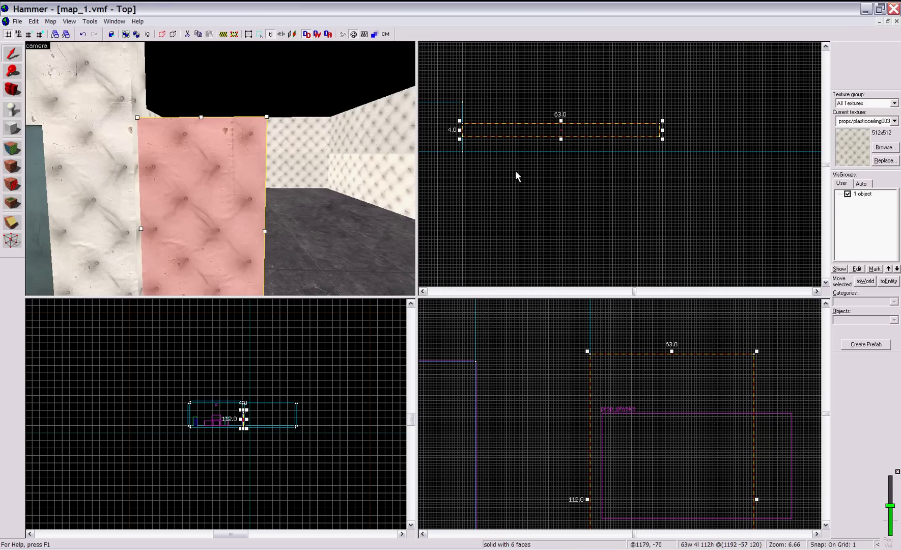
click(130, 80)
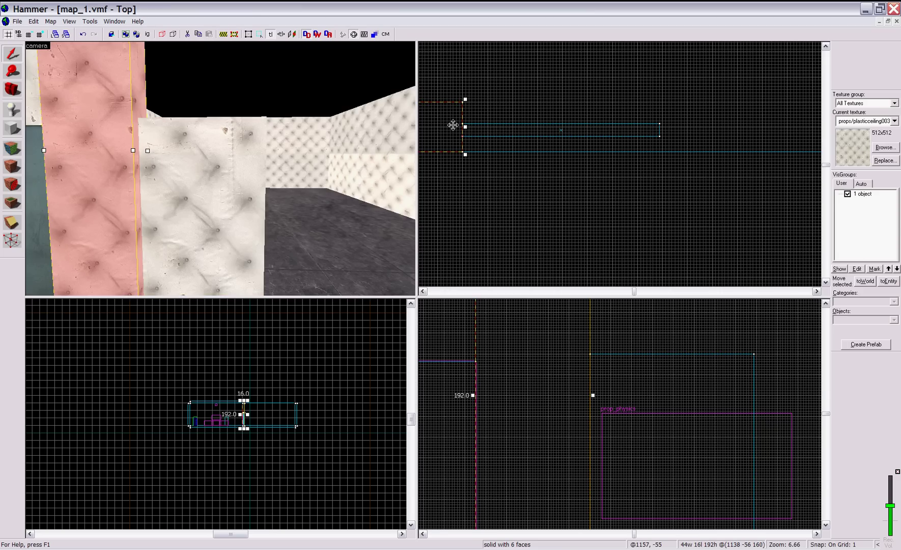
mouse_move(444, 125)
mouse_down()
mouse_move(790, 123)
mouse_move(782, 126)
mouse_up()
scroll(747, 127, up, 3)
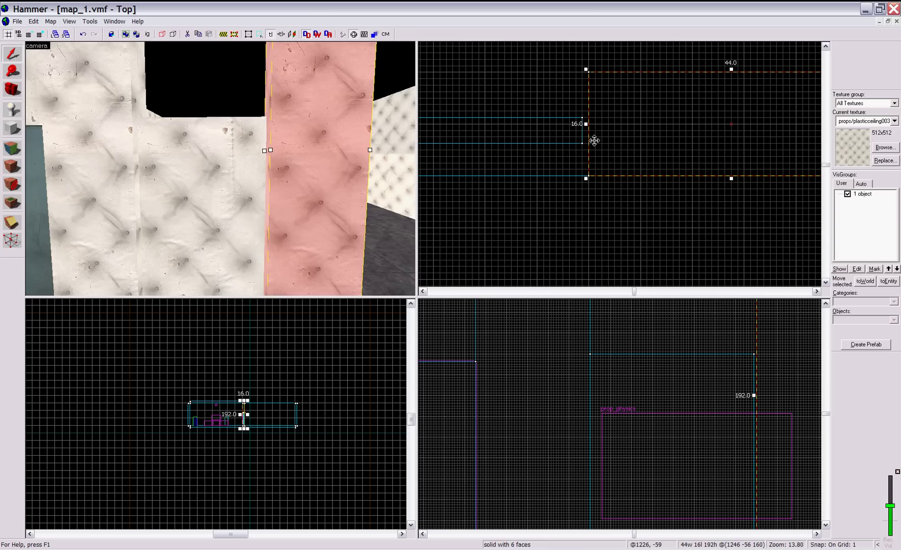
Step: Widen the low panel to 64 units so its edge meets the copied wall segment
click(559, 141)
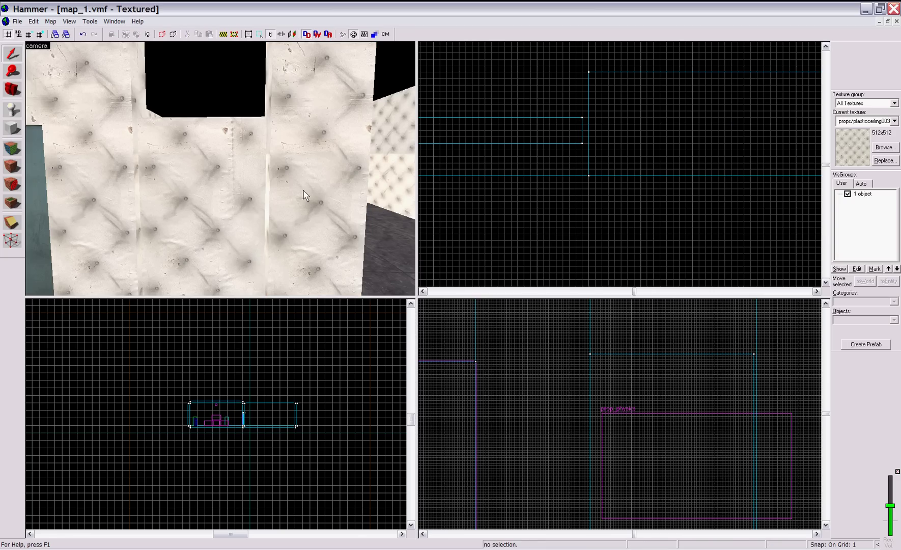
click(229, 199)
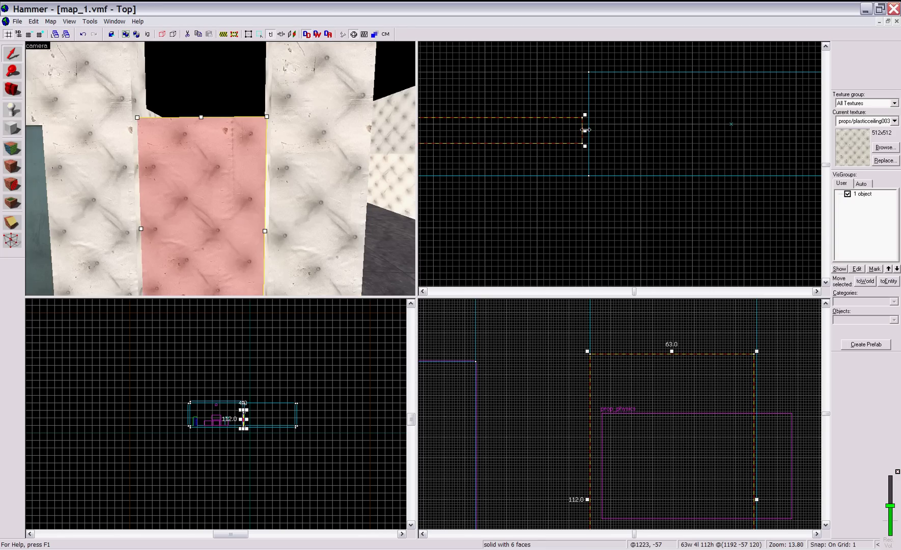
drag(585, 129, 589, 131)
scroll(568, 135, up, 5)
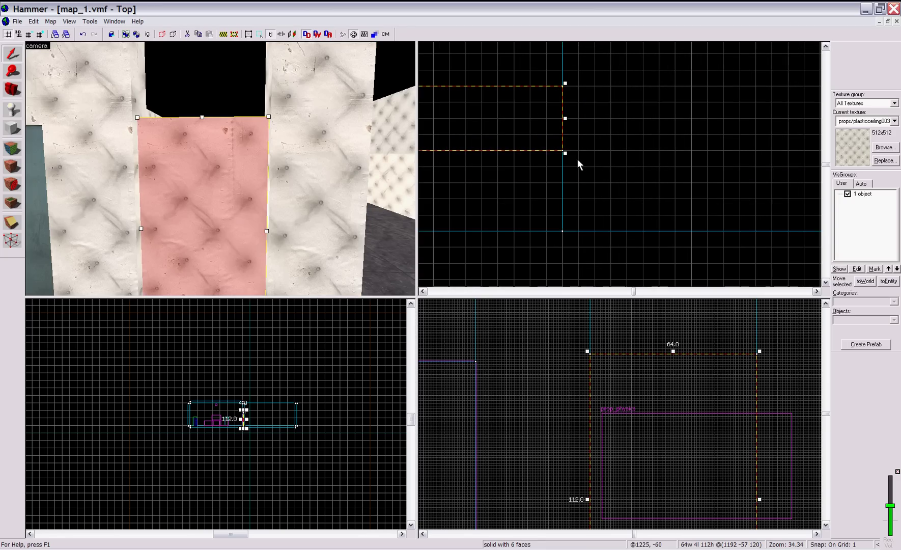
scroll(596, 165, down, 10)
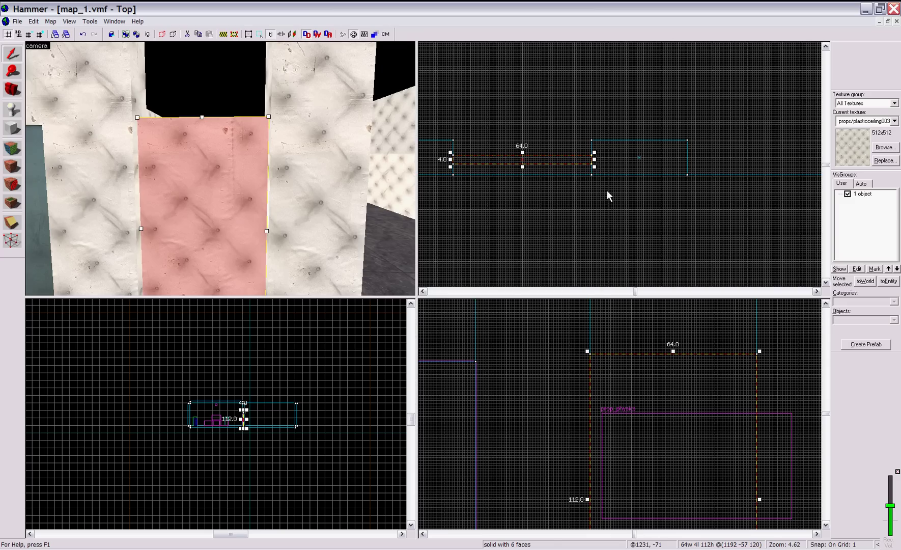
scroll(591, 203, up, 2)
scroll(599, 201, down, 2)
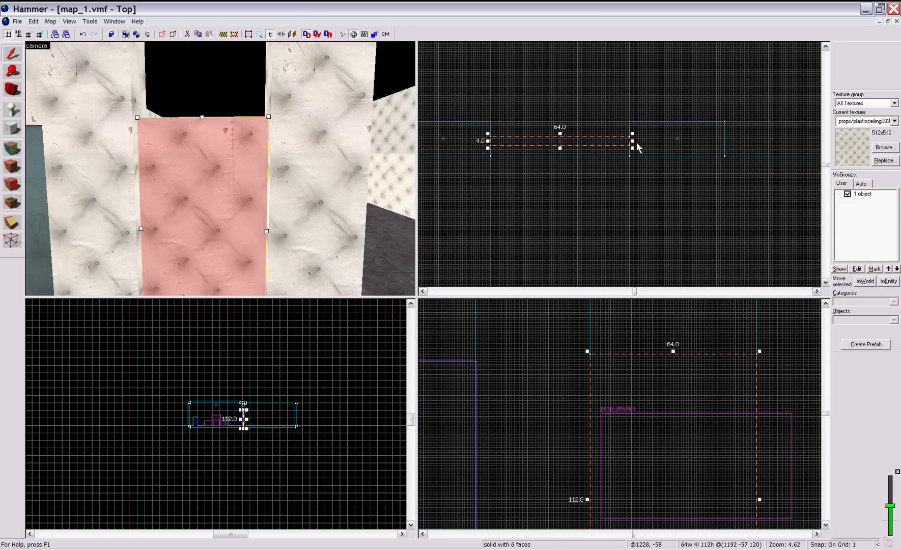
mouse_move(637, 143)
mouse_down()
mouse_move(654, 140)
mouse_move(631, 140)
mouse_up()
scroll(638, 156, up, 3)
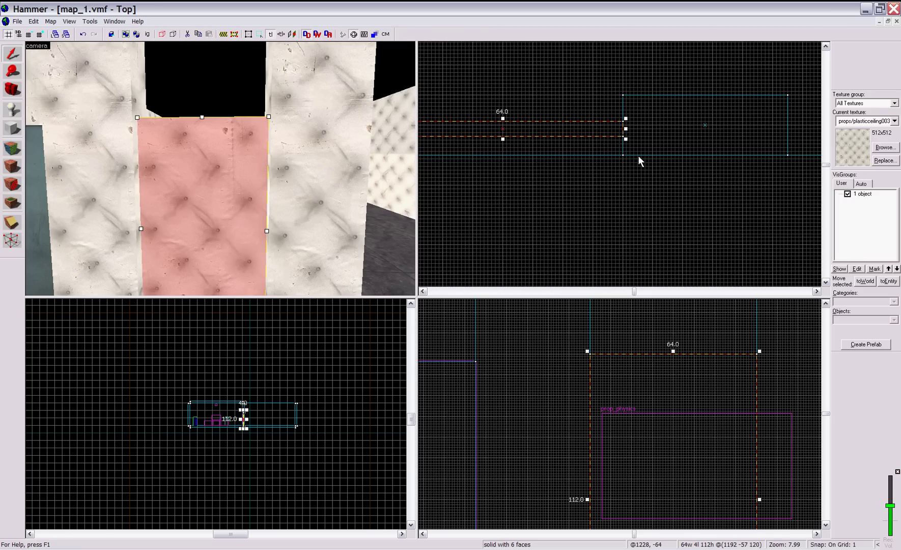
scroll(638, 155, down, 3)
Step: Copy the new wall segment over the low panel and raise the copy's bottom edge to make it 80 units high
click(300, 127)
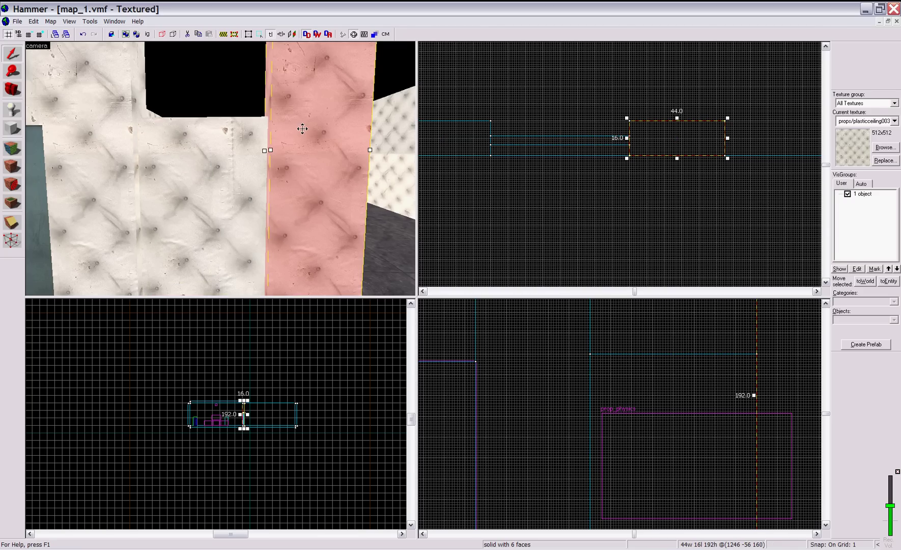
drag(670, 143, 578, 137)
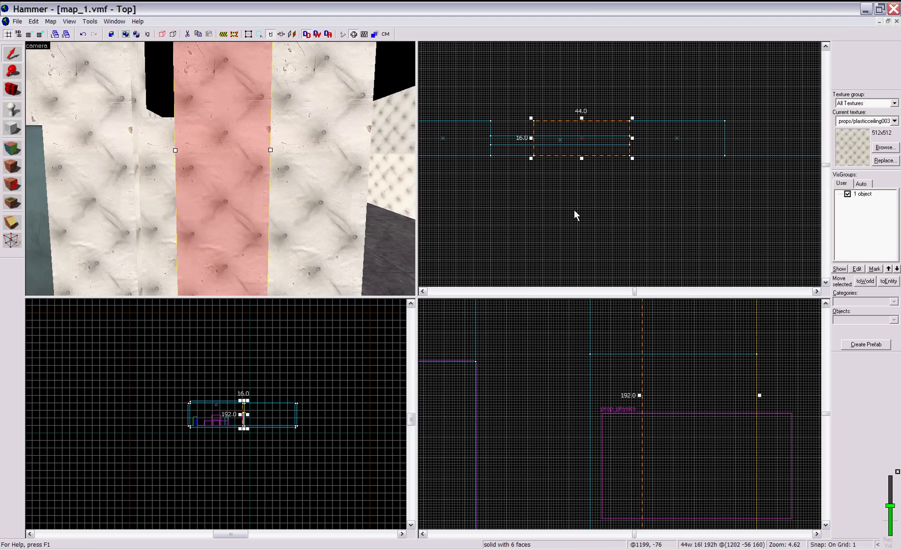
scroll(678, 451, down, 8)
scroll(677, 489, up, 3)
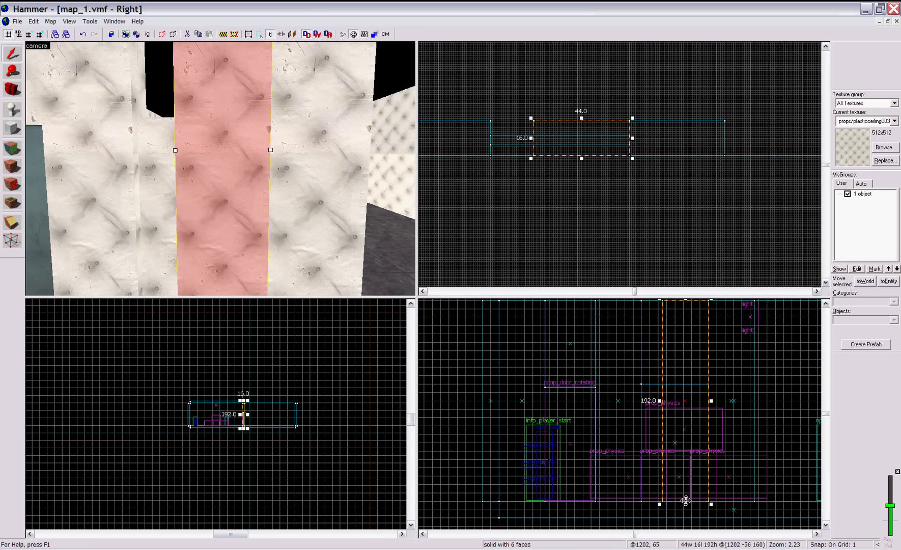
drag(685, 504, 688, 378)
scroll(685, 382, up, 10)
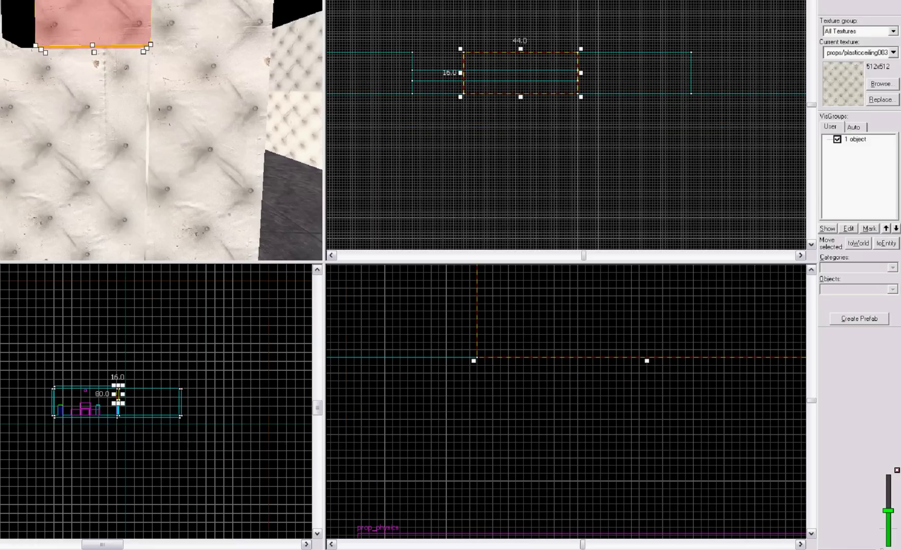
Step: Widen the wall piece above the low panel to 64 units so it spans the gap between both wall segments
click(97, 127)
scroll(679, 431, down, 10)
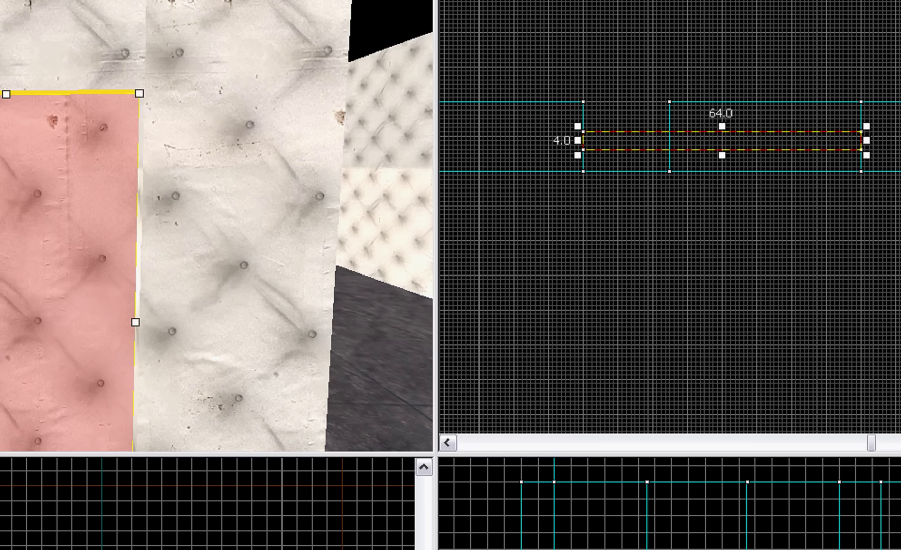
click(172, 72)
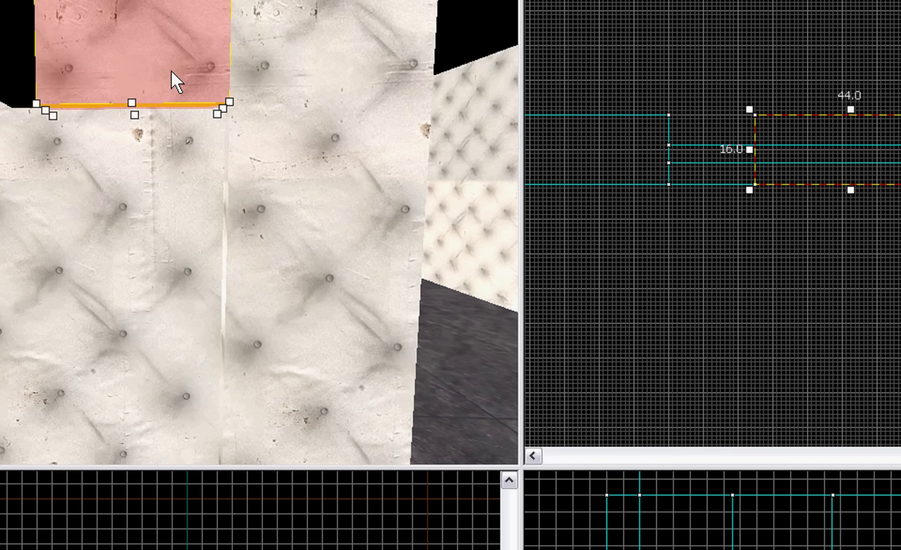
drag(753, 150, 667, 148)
scroll(665, 159, up, 6)
scroll(665, 159, down, 8)
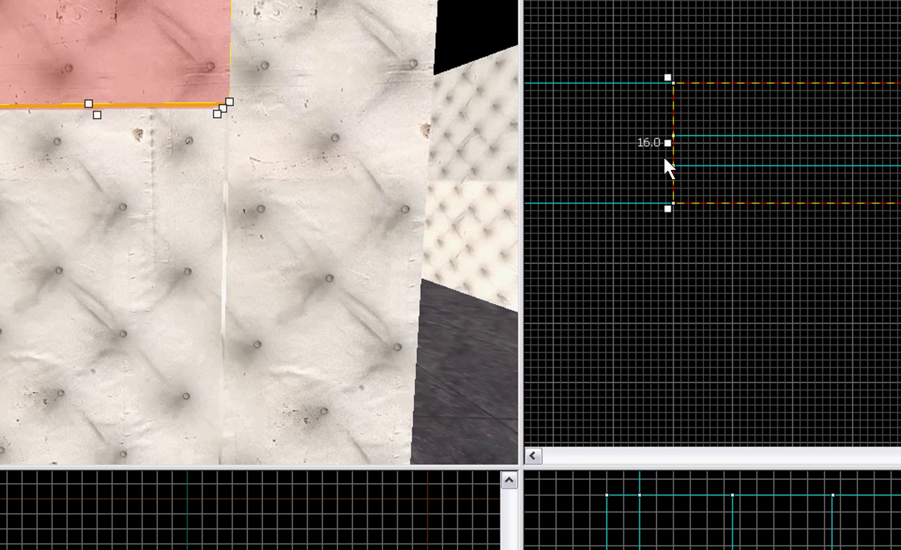
Step: Examine how the upper wall piece lines up with the low panel and both adjoining wall segments
scroll(840, 153, up, 3)
scroll(860, 164, up, 2)
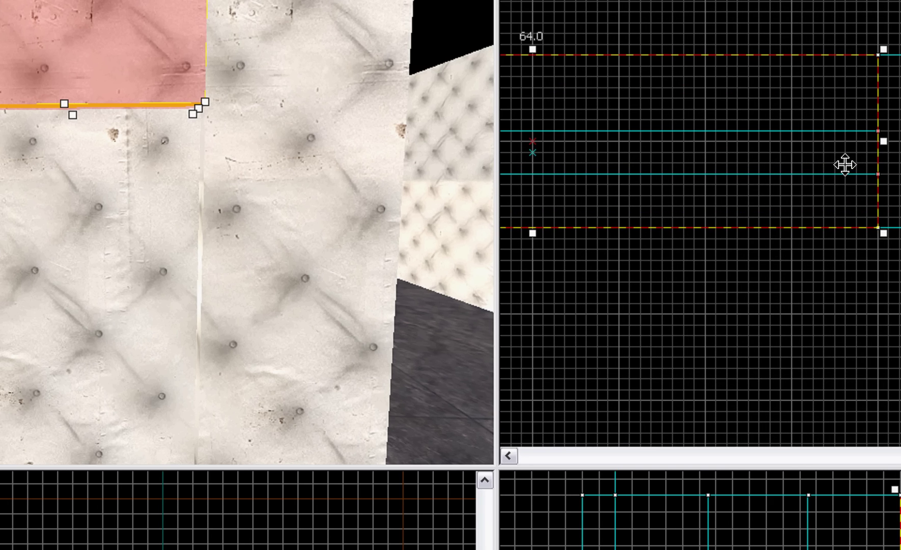
scroll(845, 164, down, 2)
scroll(836, 164, up, 3)
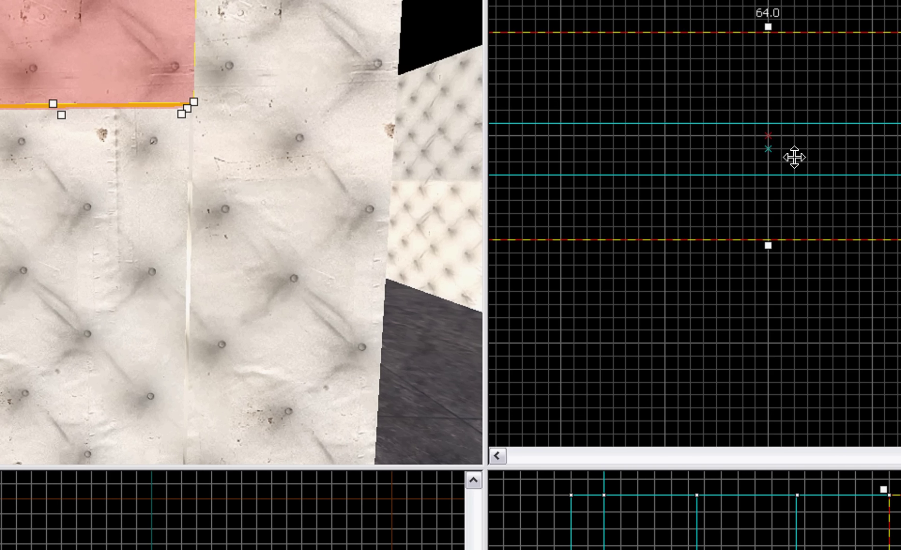
scroll(794, 154, down, 3)
key(z)
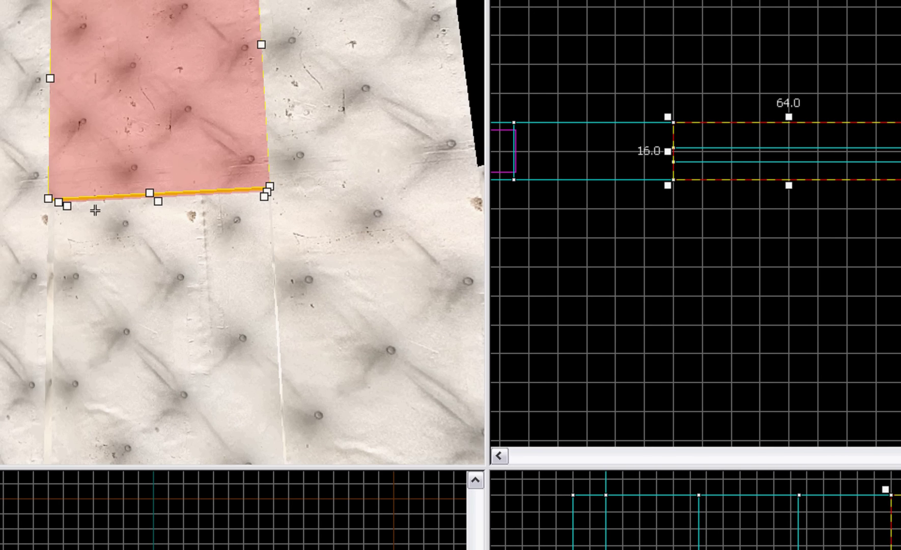
scroll(95, 210, down, 4)
scroll(96, 209, up, 6)
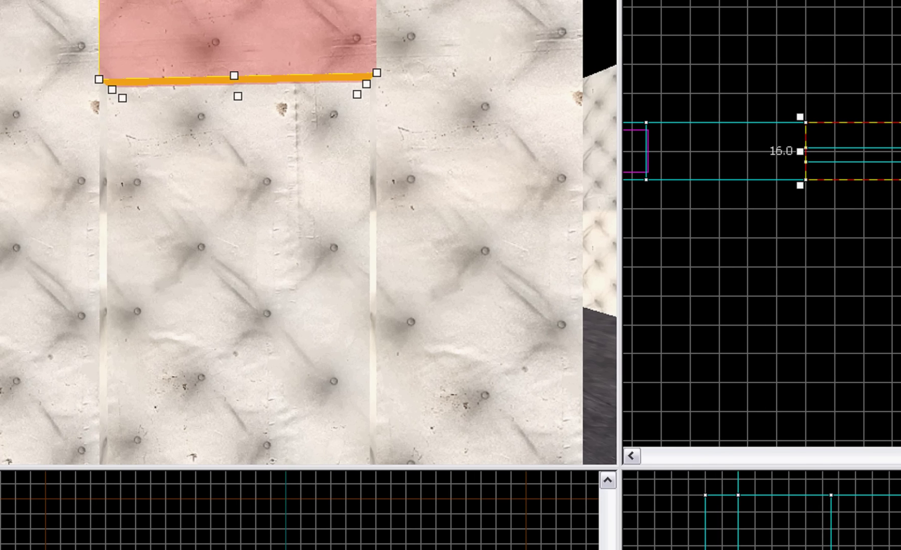
Step: Select the low panel's front face for texturing and browse the available textures
key(shift+a)
click(194, 318)
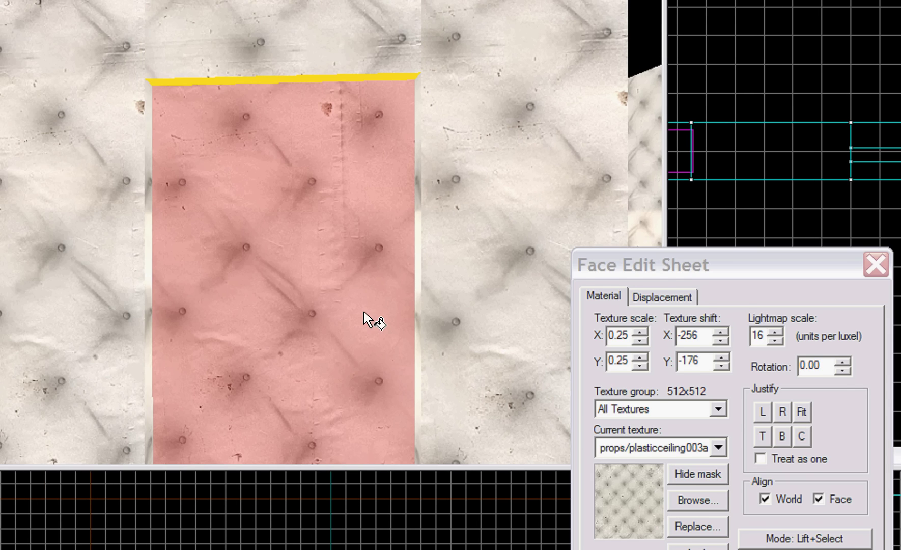
click(697, 500)
scroll(718, 473, down, 5)
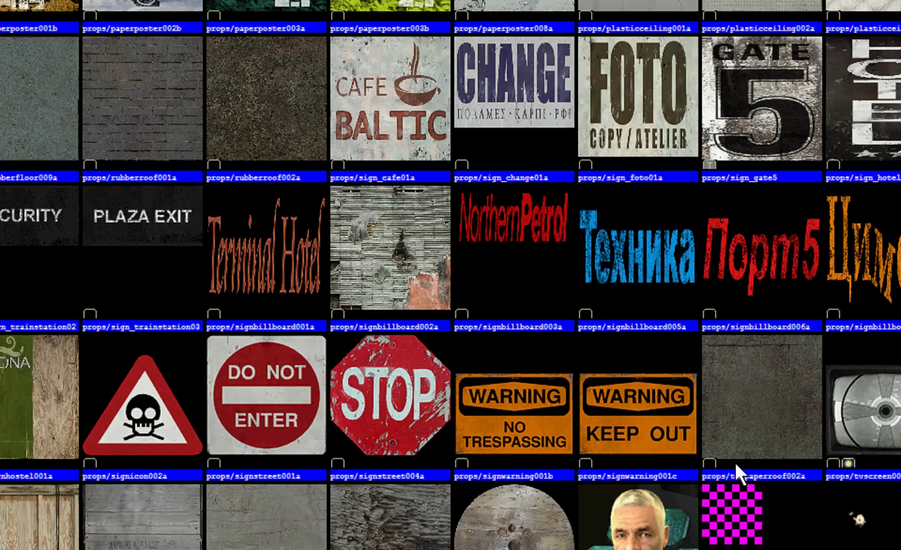
scroll(735, 462, down, 2)
scroll(450, 275, down, 2)
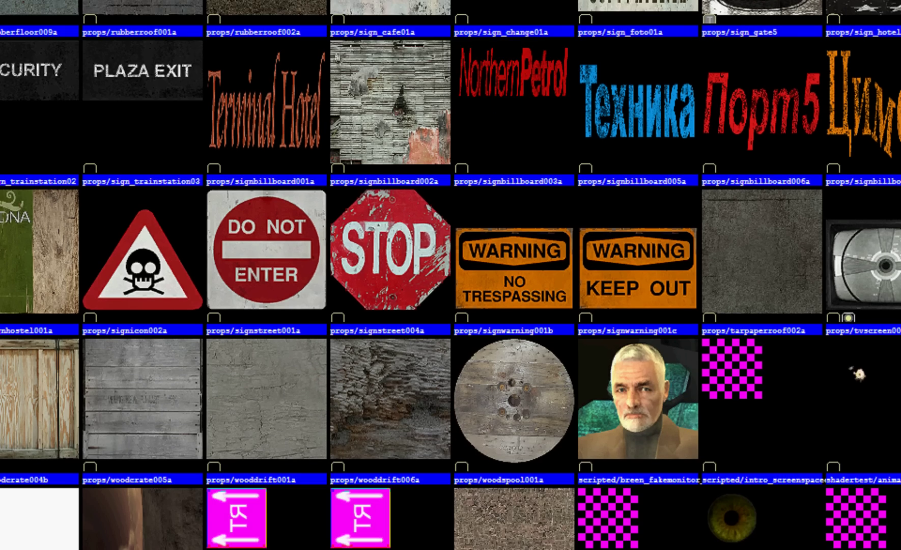
scroll(450, 275, down, 4)
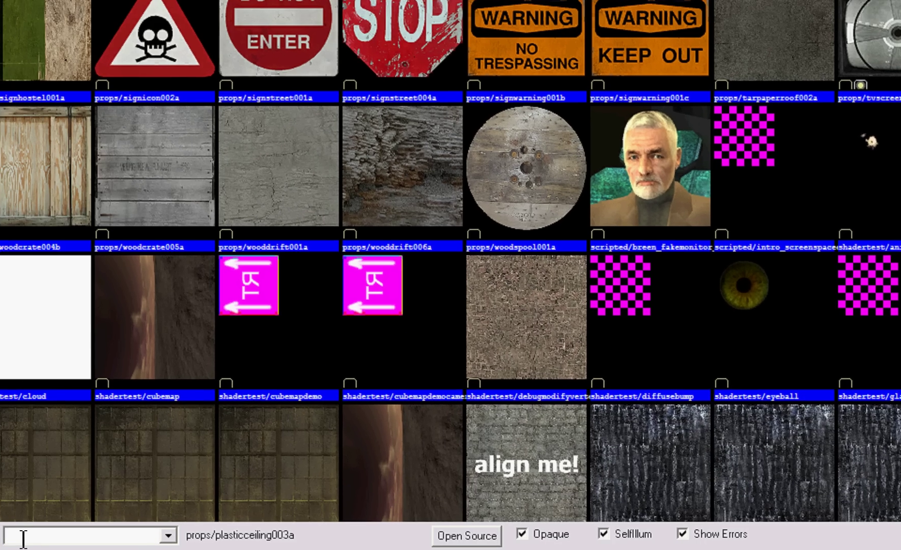
Step: Filter the textures by "door" and choose dev/dev_lowermetaldoor02a
text(d)
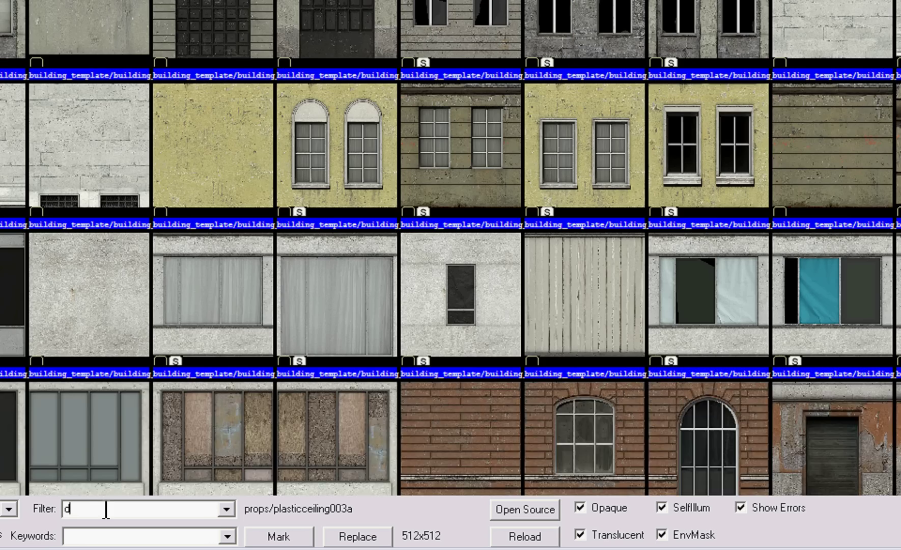
text(oor)
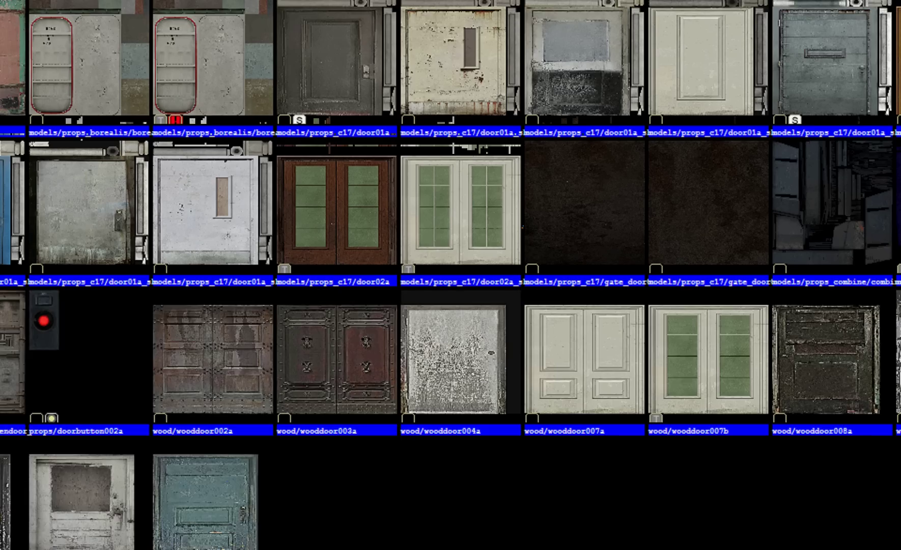
scroll(426, 162, up, 2)
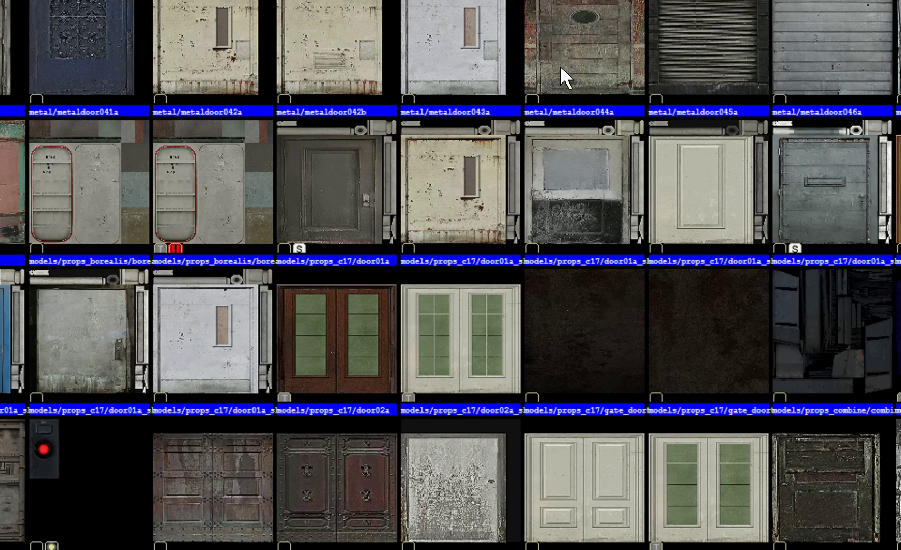
scroll(701, 36, up, 1)
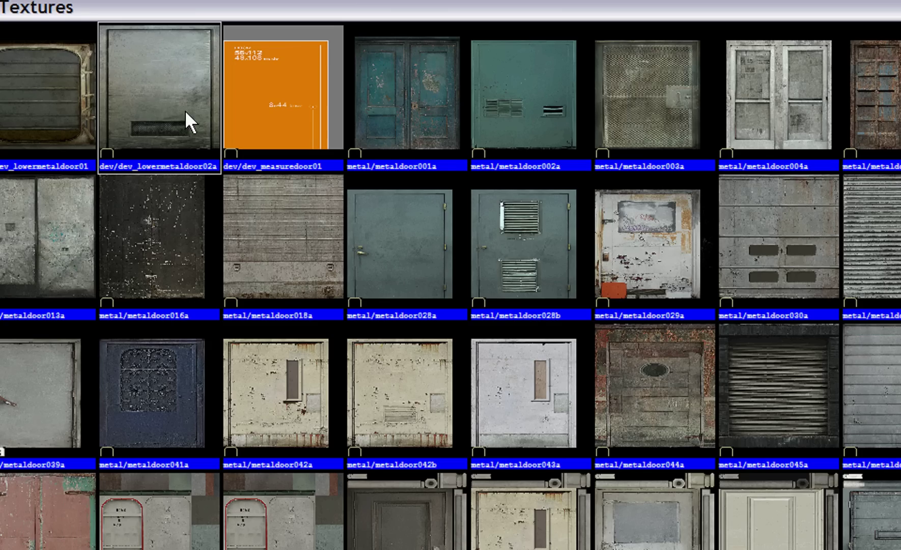
double_click(161, 100)
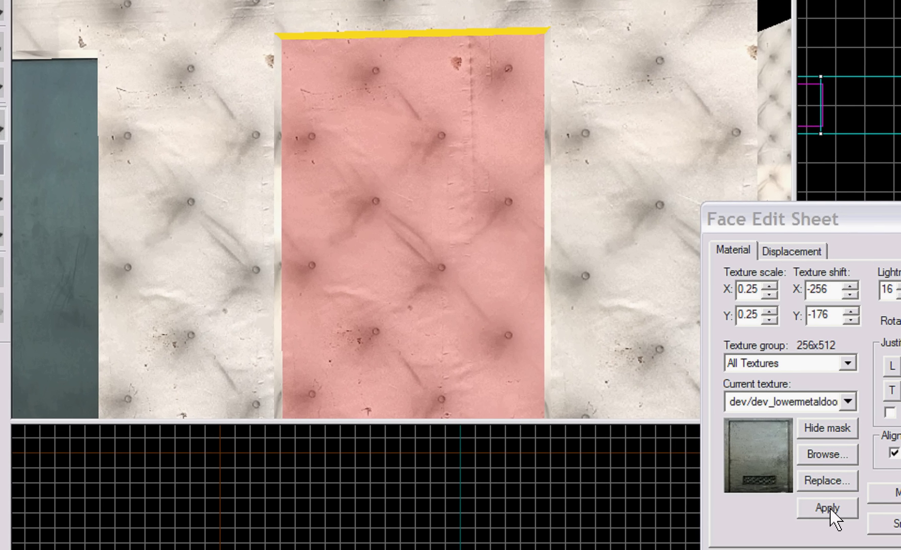
Step: Apply the metal door texture to the panel's front face and fit it to the face
click(833, 529)
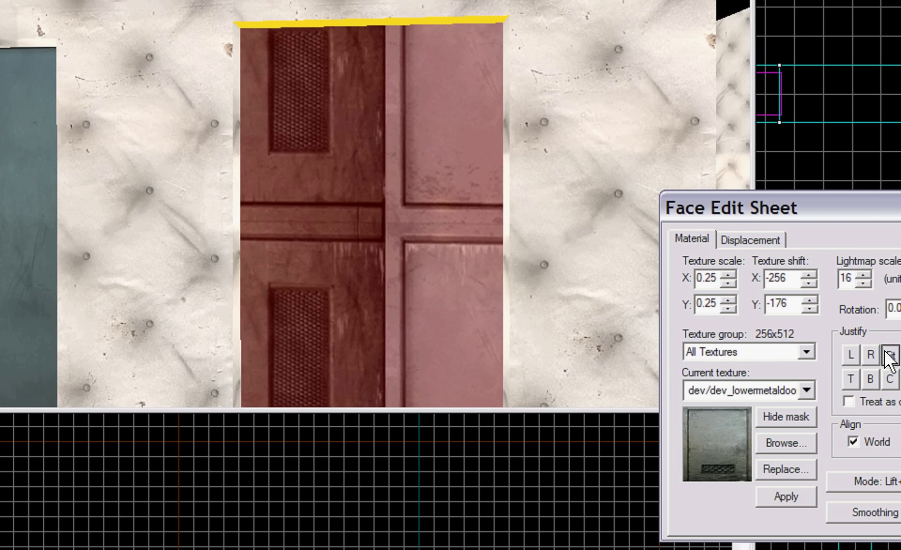
click(884, 354)
key(s)
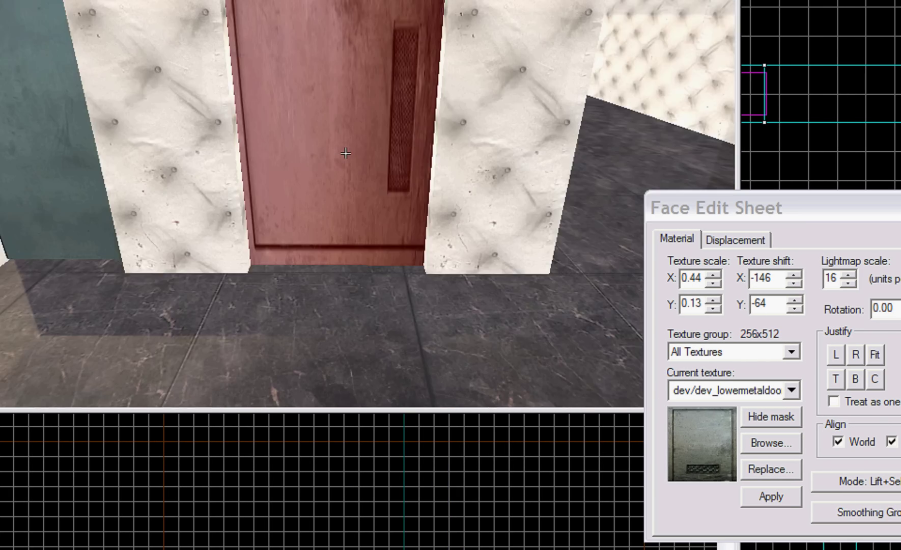
key(w)
key(z)
Step: Set the door texture's rotation to 90 degrees, refit it to the face and check which way up it is
click(897, 307)
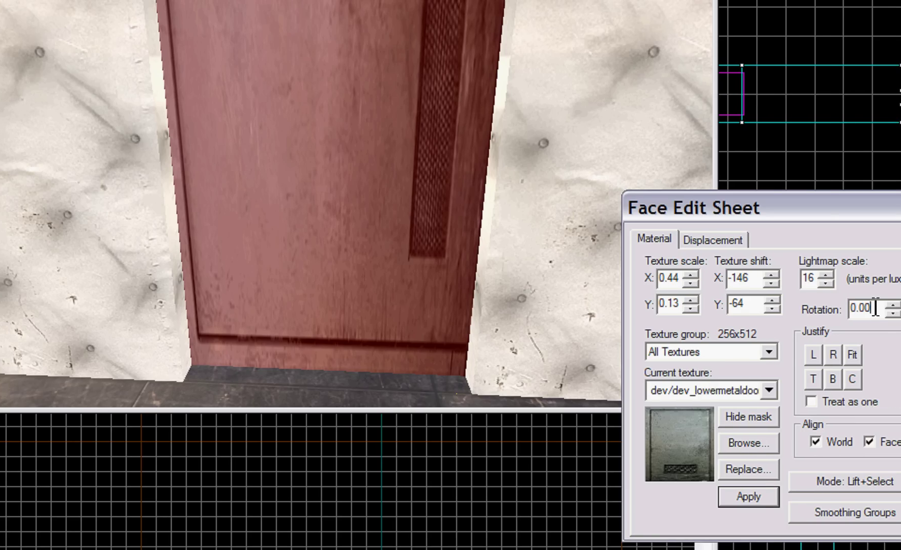
double_click(875, 309)
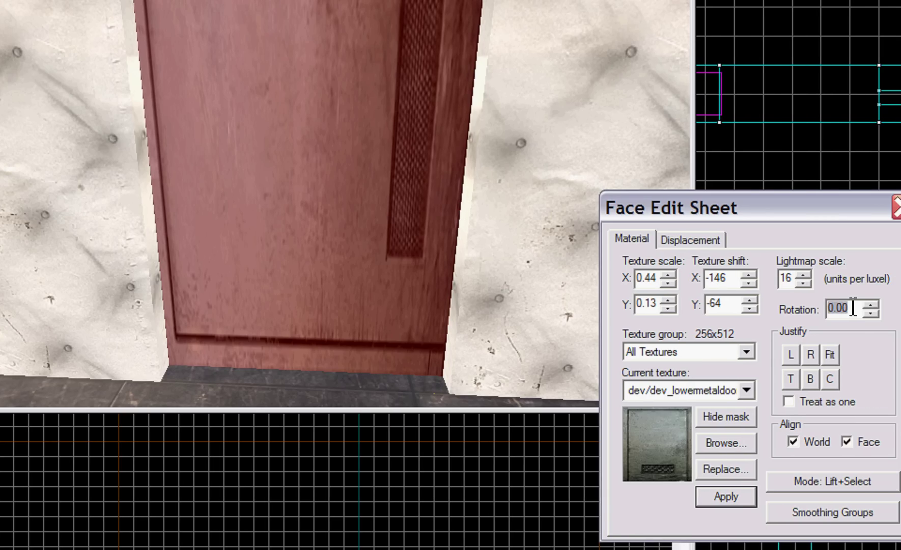
text(90)
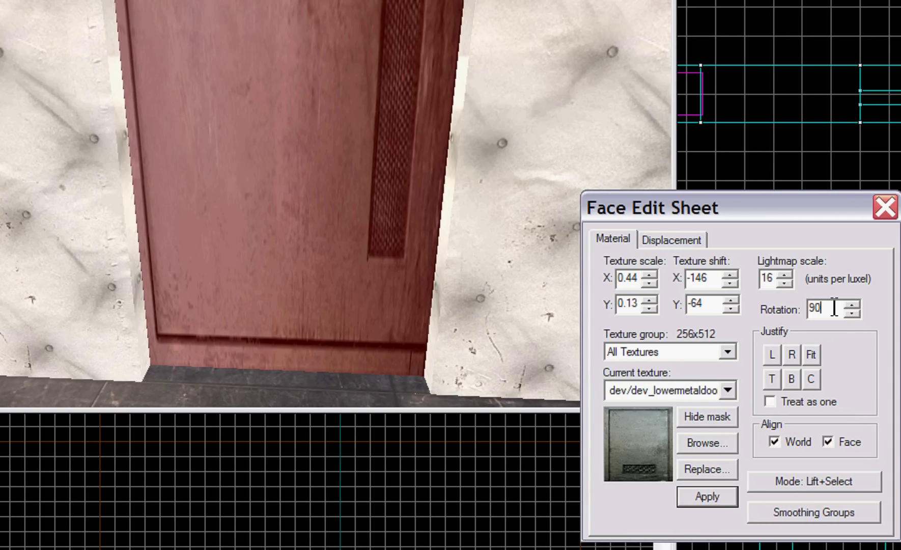
click(809, 355)
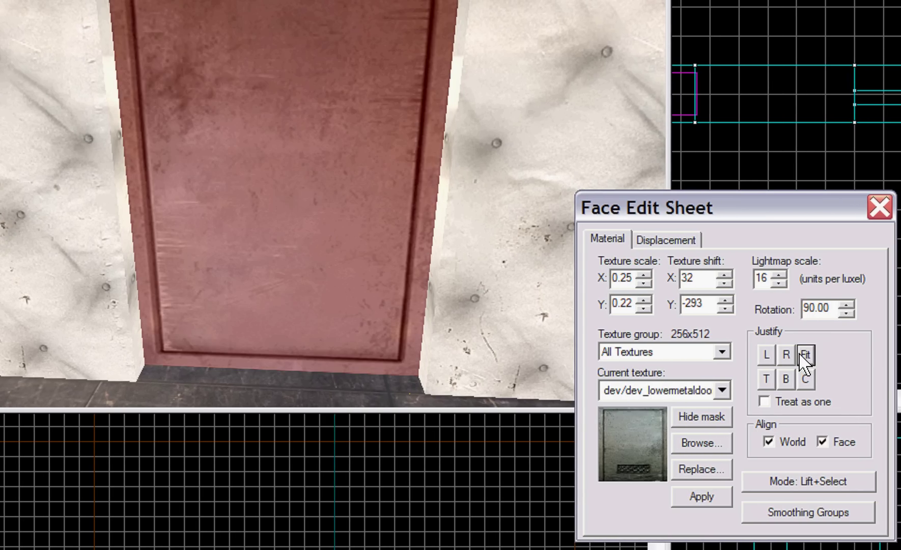
key(z)
key(s)
key(z)
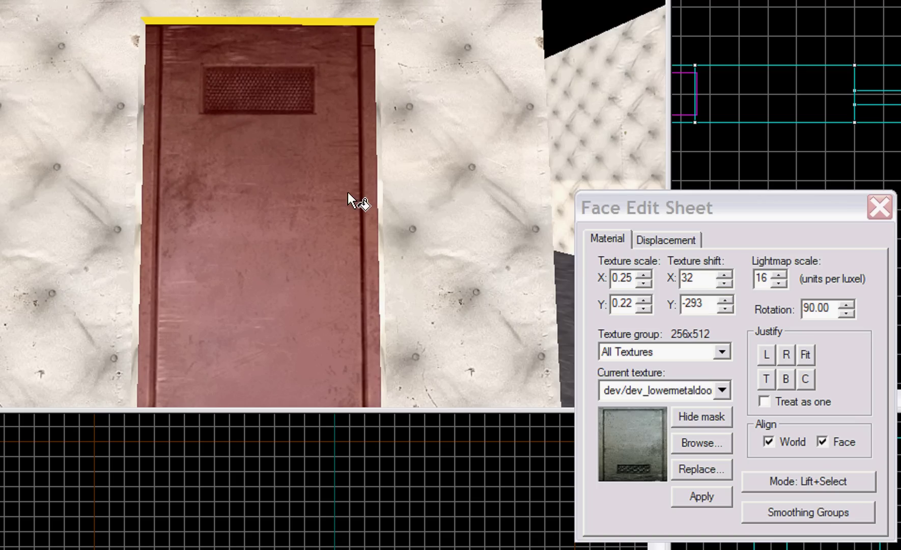
scroll(348, 192, down, 1)
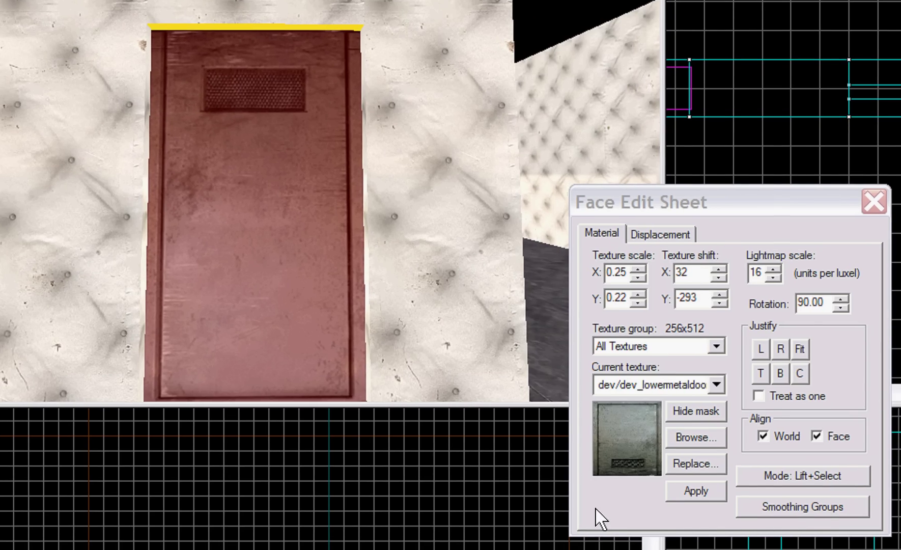
Step: Try the door texture at a rotation of 180 degrees, and set it back to 90
double_click(815, 304)
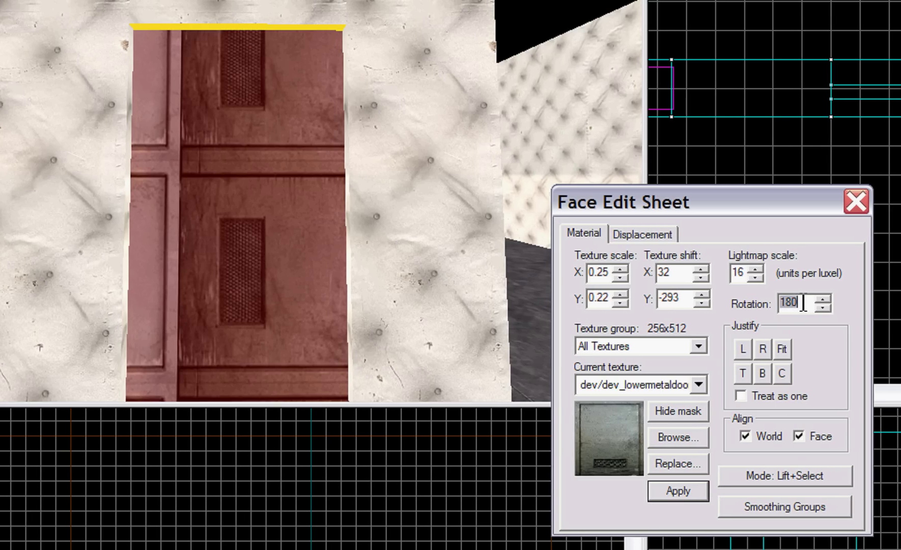
key(BackSpace)
text(90)
key(Return)
Step: Set the door texture's rotation to -90 degrees and refit it to the front face
double_click(808, 300)
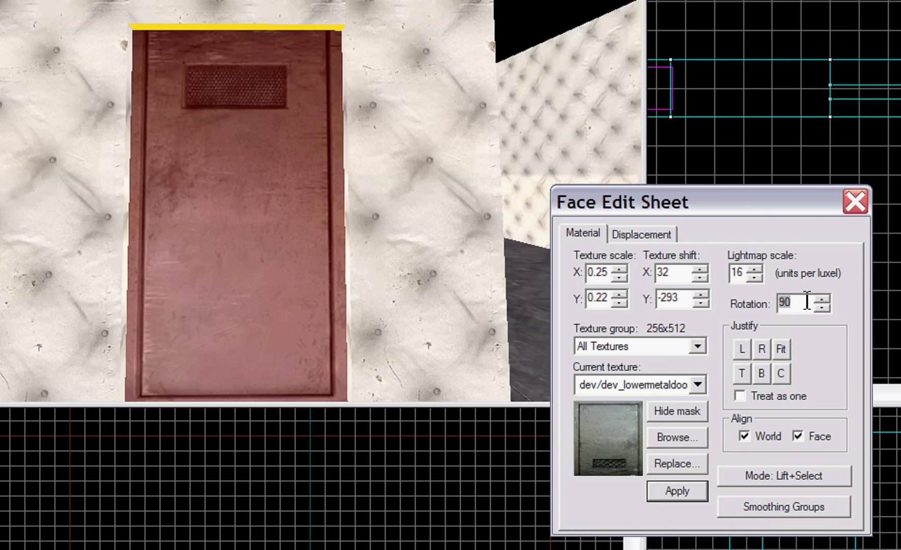
key(BackSpace)
text(-90)
key(Return)
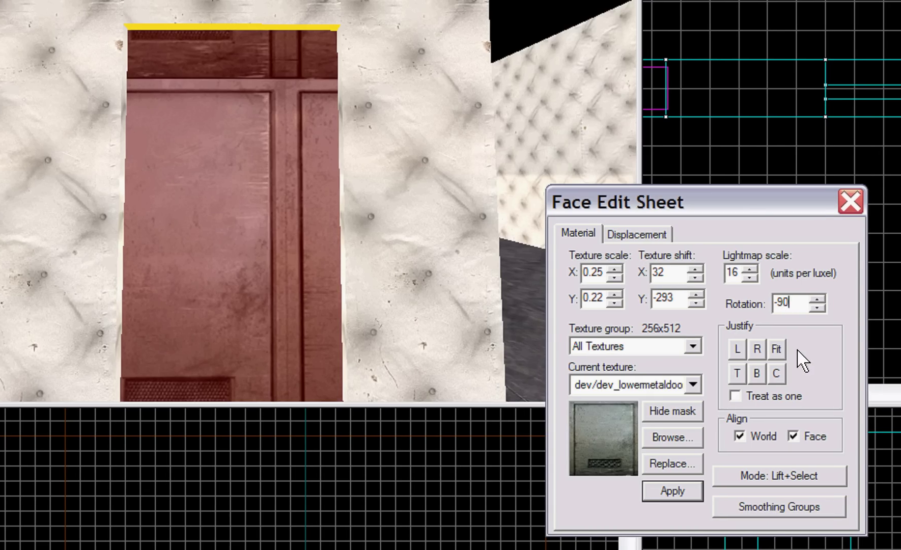
click(782, 348)
key(z)
key(w)
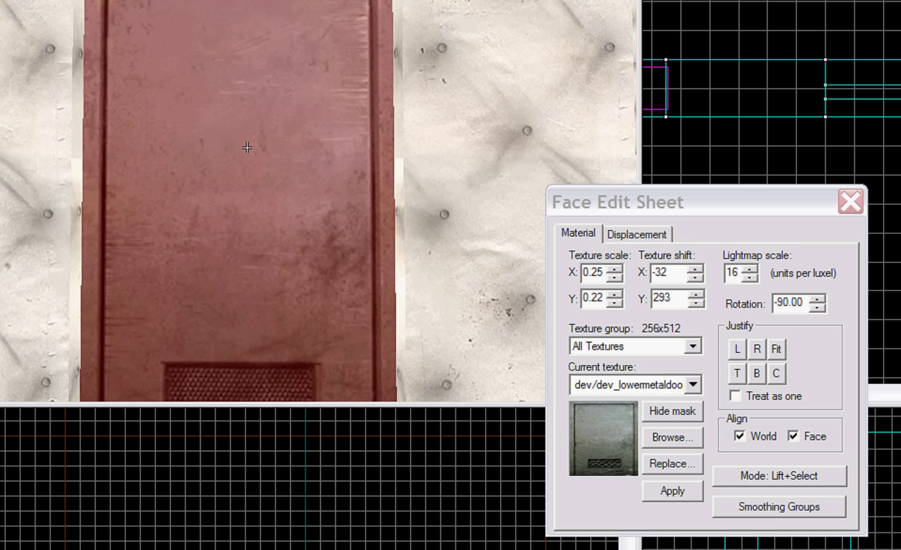
key(s)
key(z)
Step: Apply the fitted door texture to the panel's back face
key(z)
key(w)
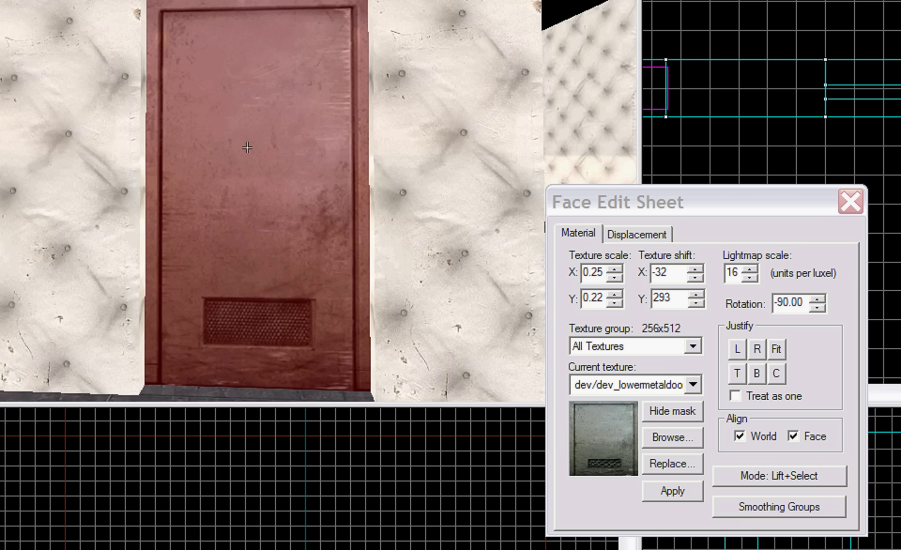
key(w)
key(z)
right_click(438, 164)
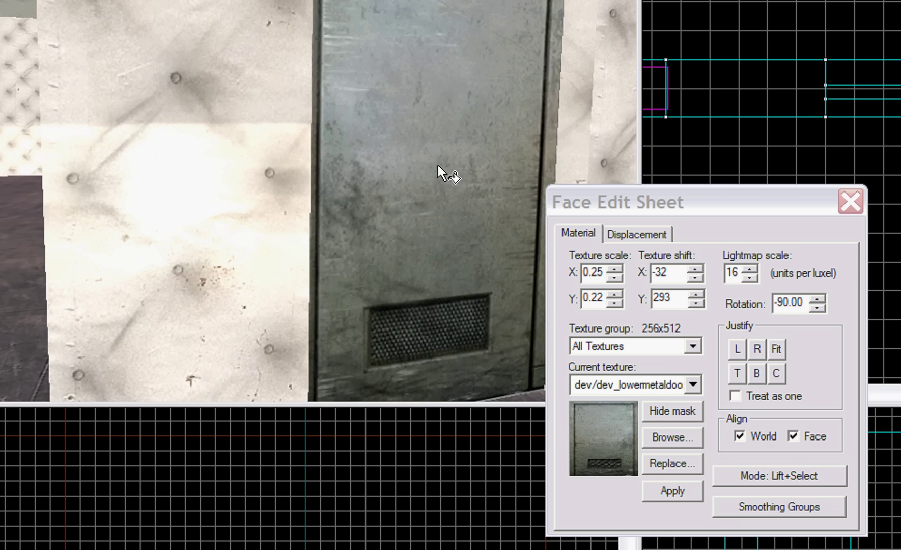
Step: Apply the metal door texture to one narrow side edge of the panel
key(z)
key(s)
key(w)
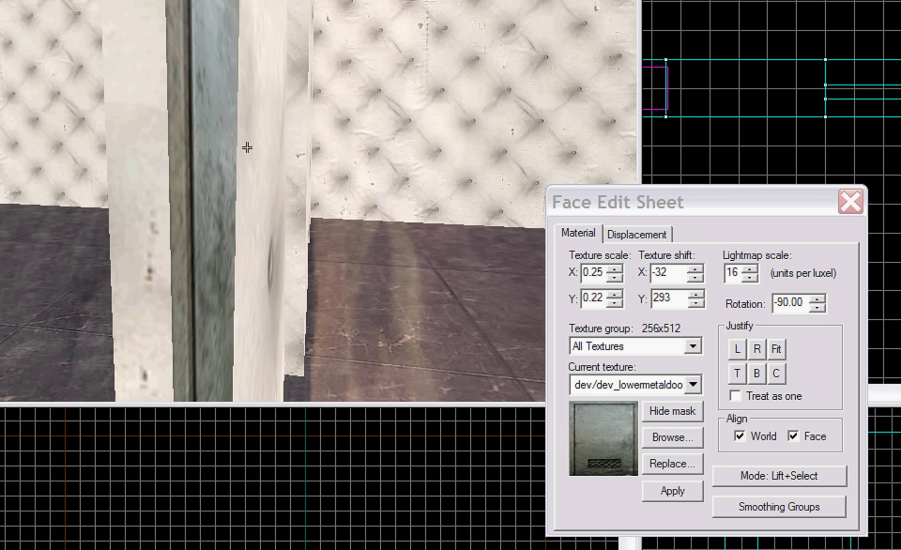
key(s)
key(w)
key(z)
right_click(248, 149)
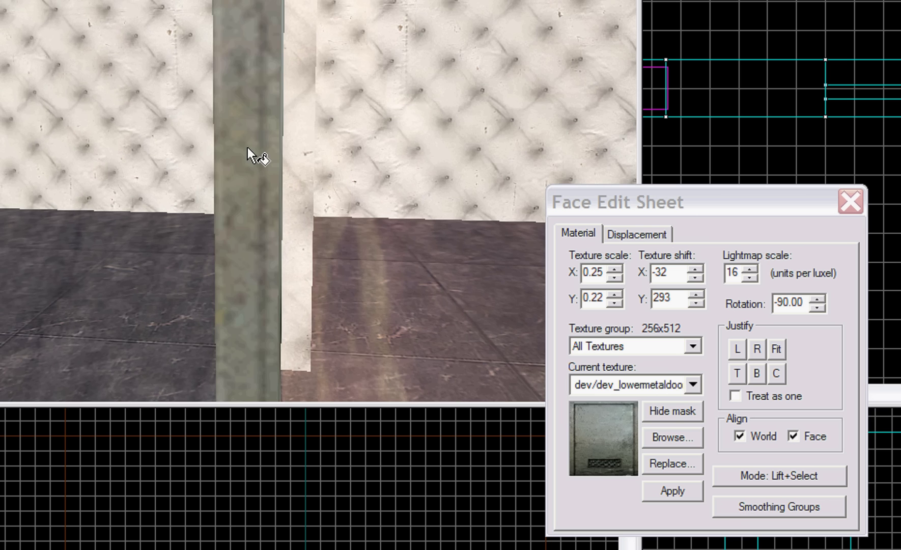
Step: Apply the metal door texture to the panel's opposite narrow side edge
key(z)
key(w)
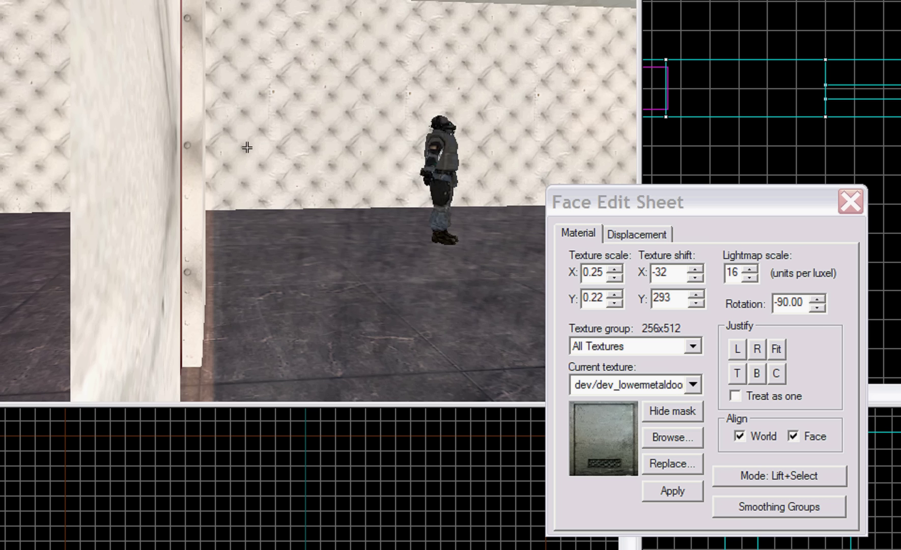
key(w)
key(z)
right_click(260, 151)
key(z)
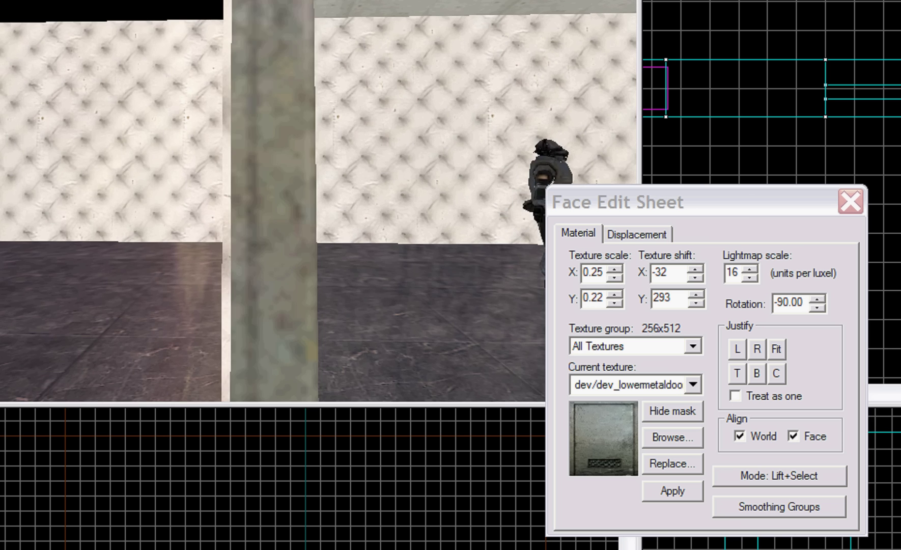
key(s)
key(w)
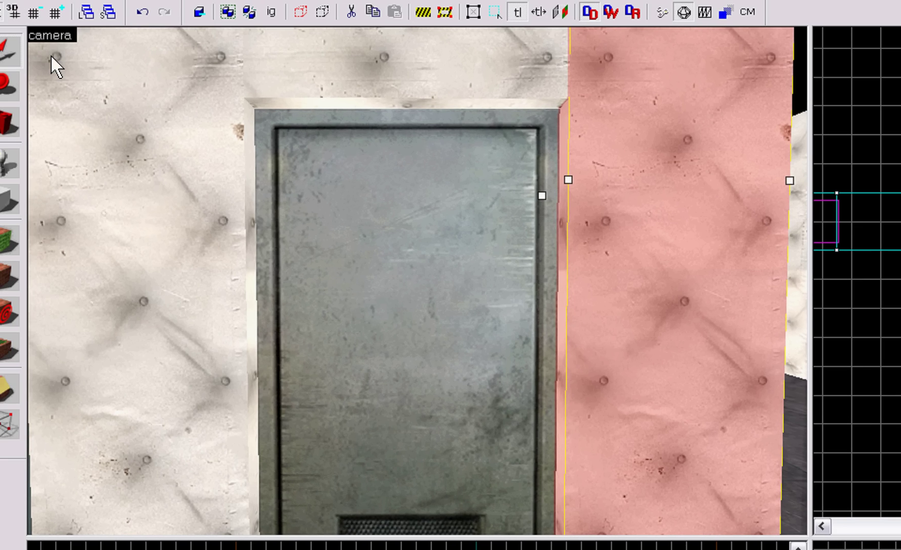
Step: Examine the textured door and its padded frame from the front, the side and above
key(z)
key(w)
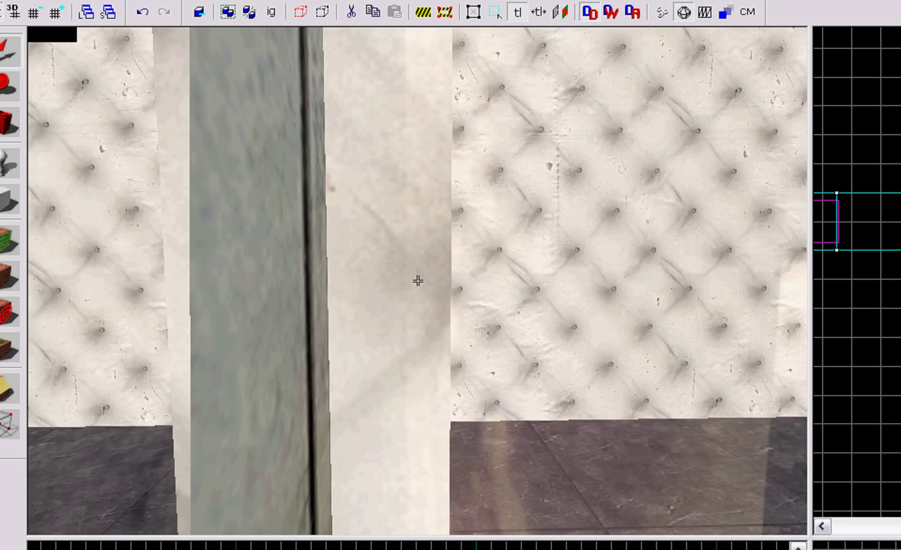
key(w)
key(w)
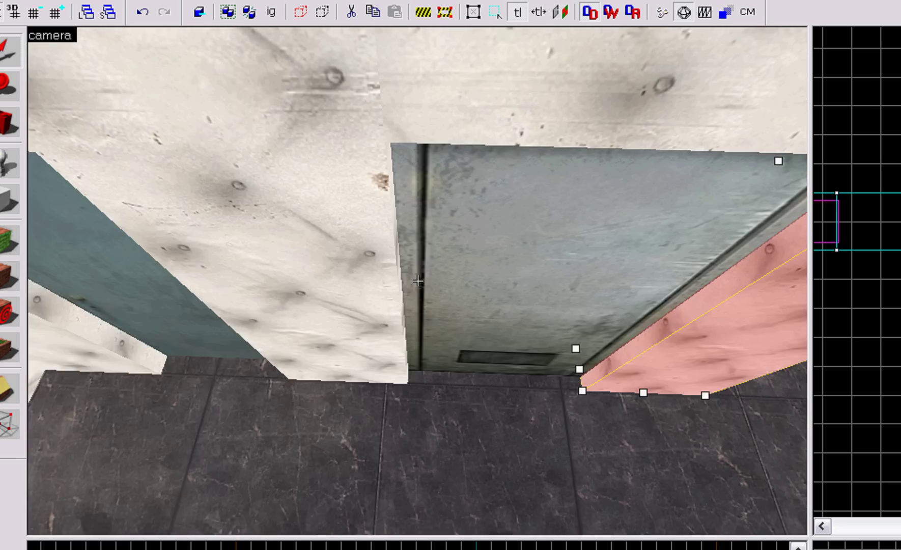
key(d)
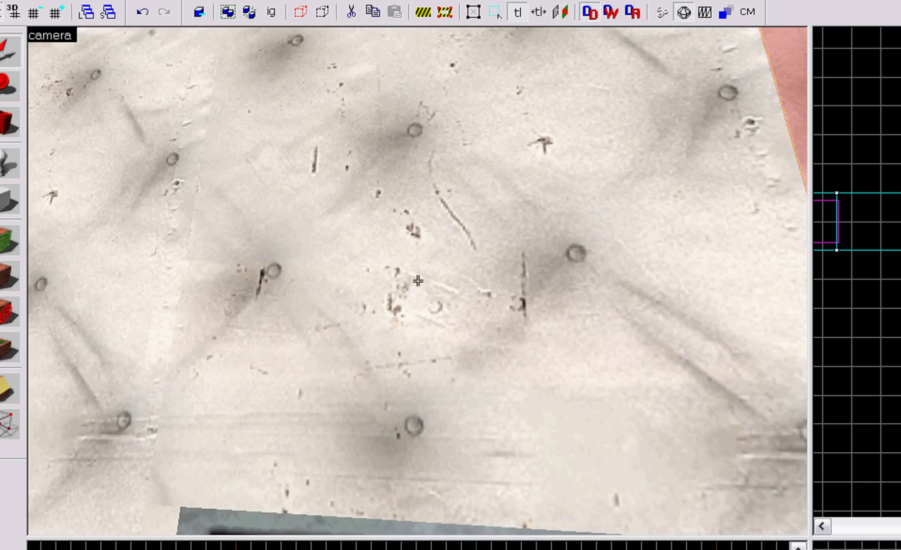
key(s)
key(w)
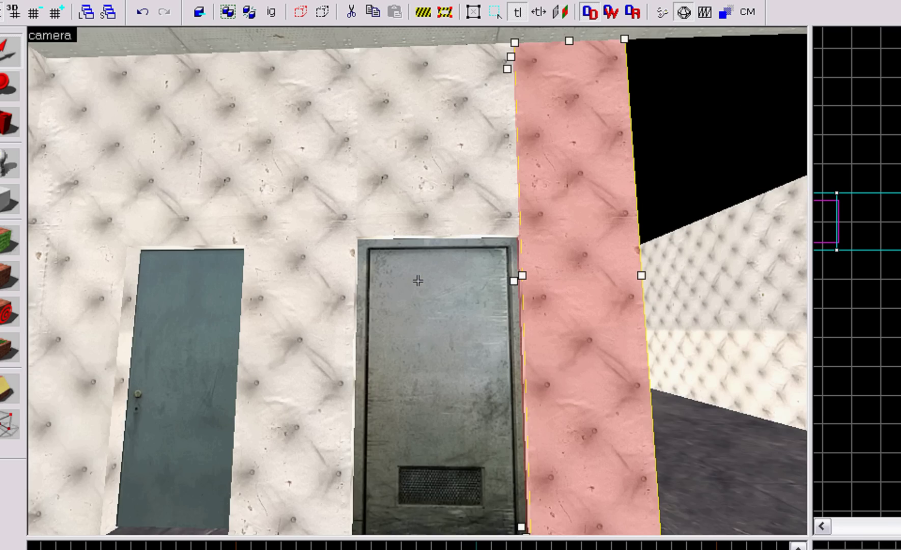
key(z)
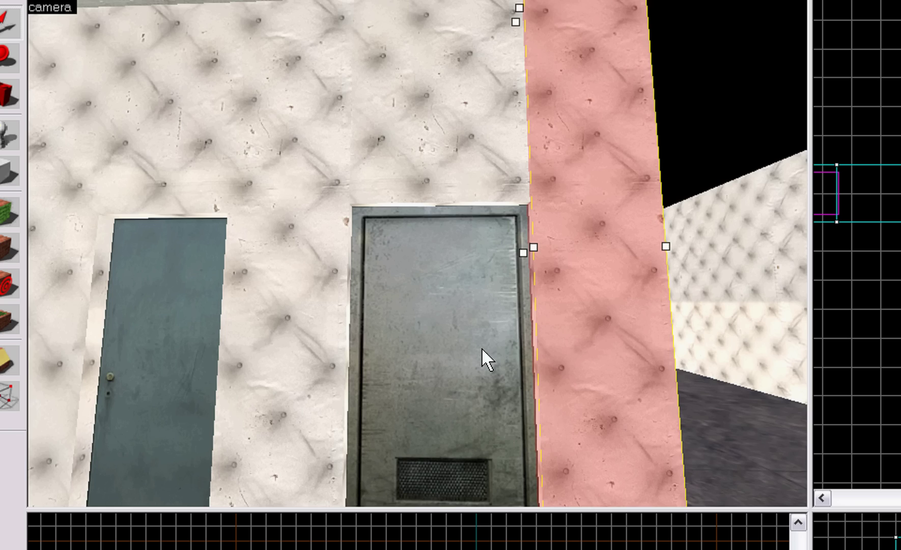
key(z)
key(w)
key(z)
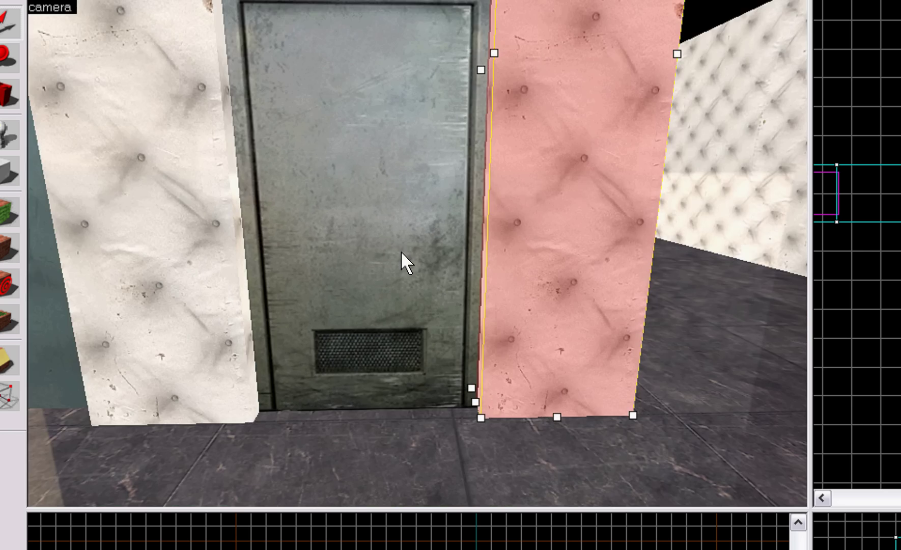
Step: Select the metal door panel between the padded wall segments
key(w)
key(s)
click(399, 218)
scroll(436, 208, down, 1)
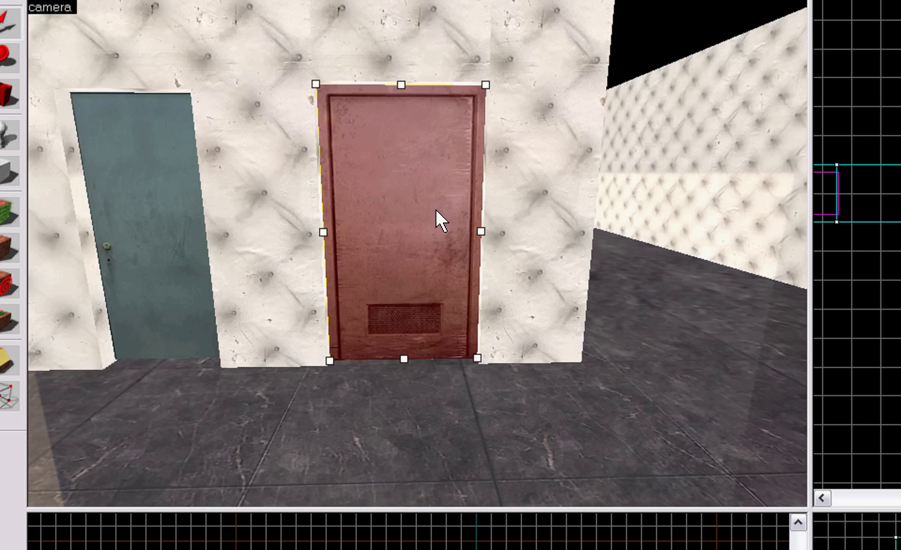
Step: Tie the selected metal door panel between the padded wall segments to a brush entity
key(z)
key(w)
key(s)
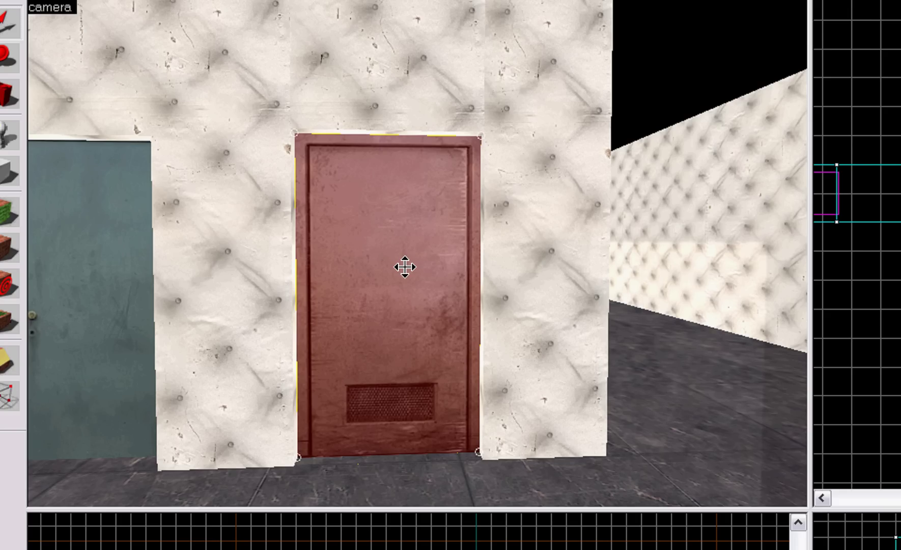
key(z)
key(alt+Return)
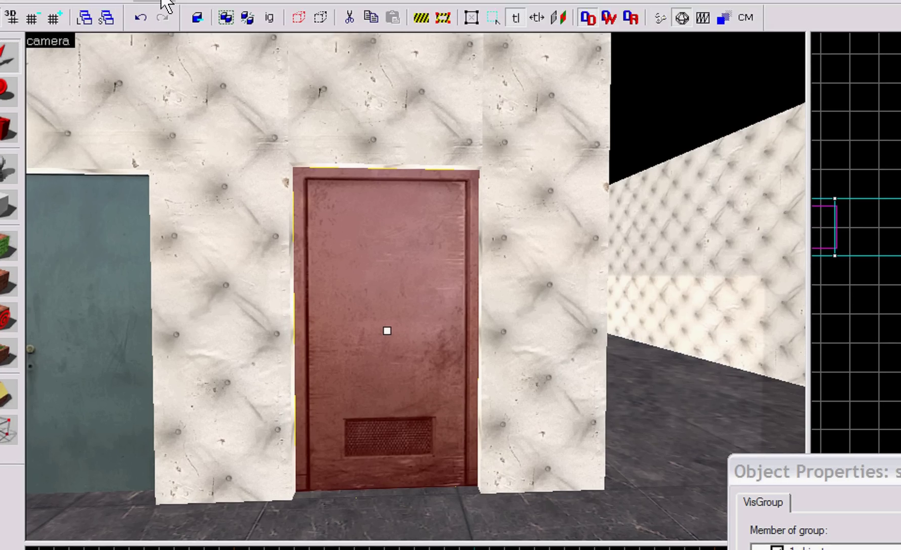
click(154, 10)
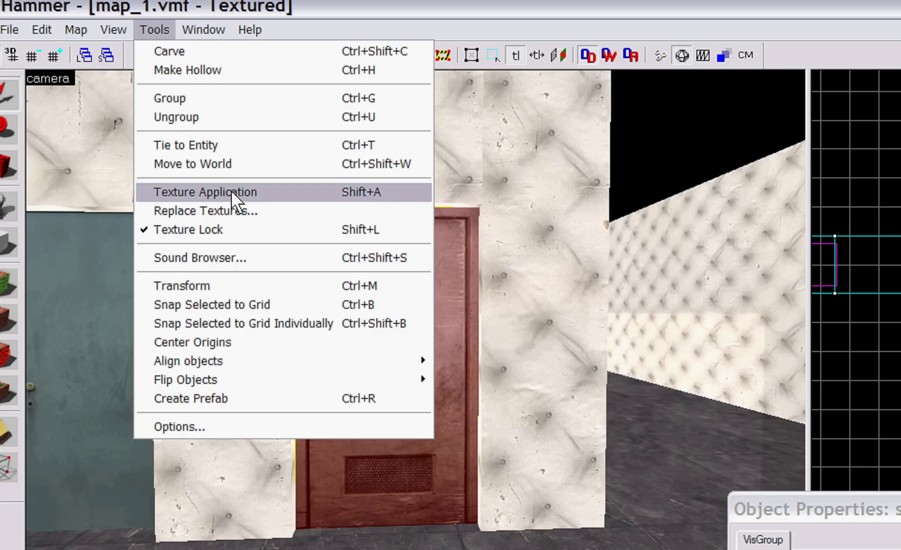
click(310, 145)
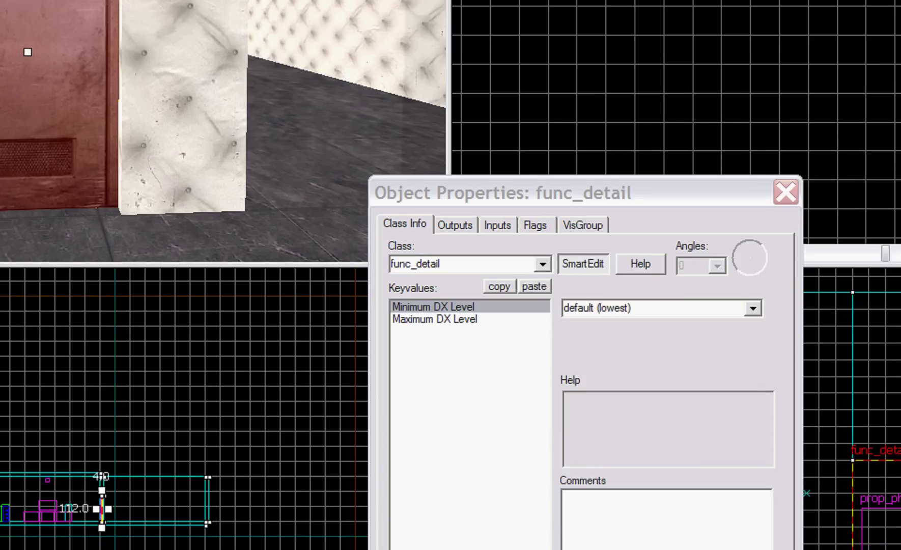
Step: Change the door panel's entity class to func_door and apply it
click(476, 270)
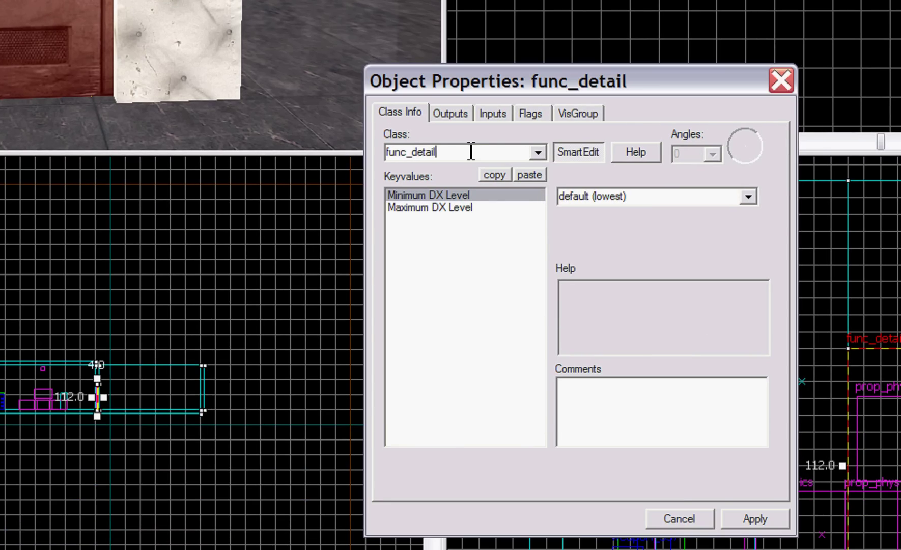
double_click(471, 151)
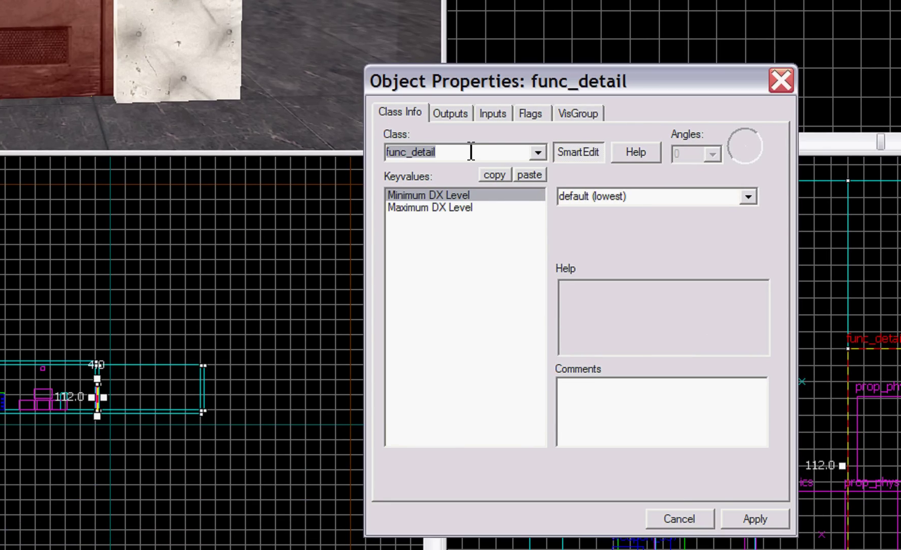
text(func)
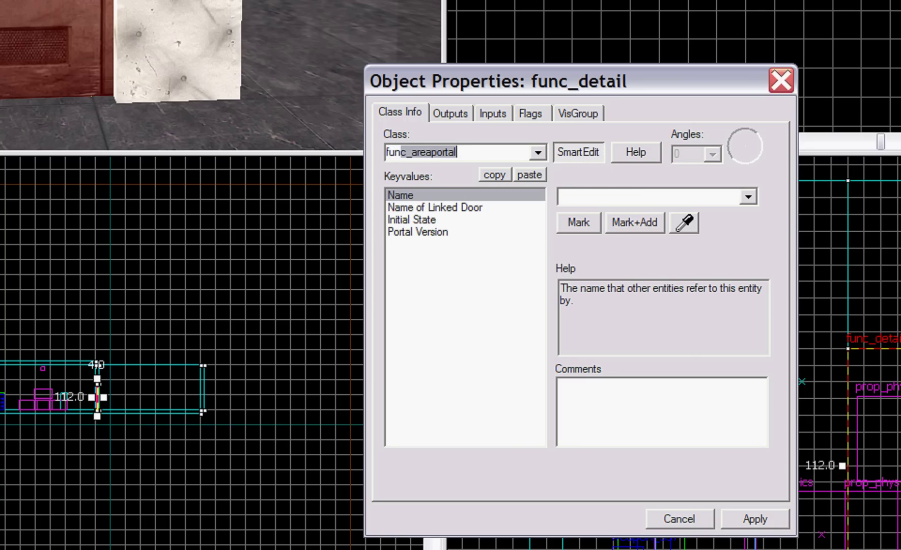
text(_door)
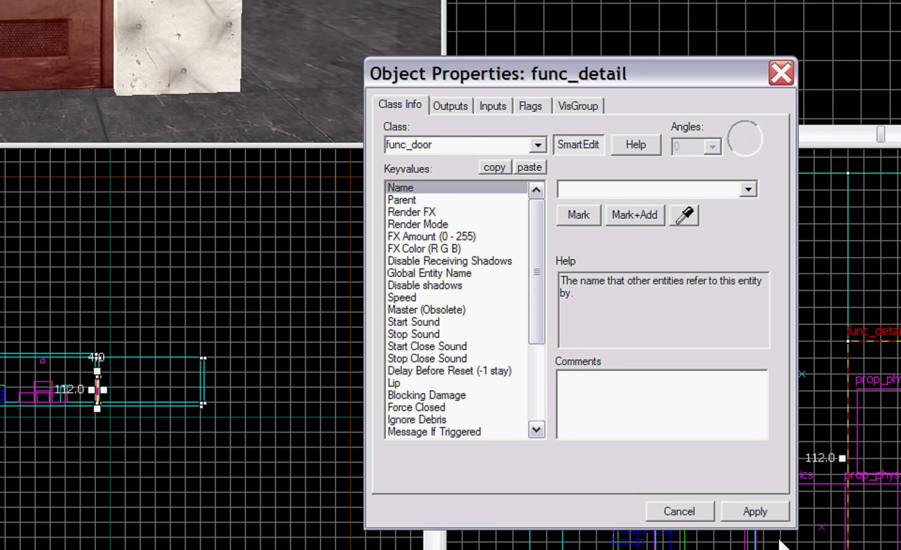
click(758, 518)
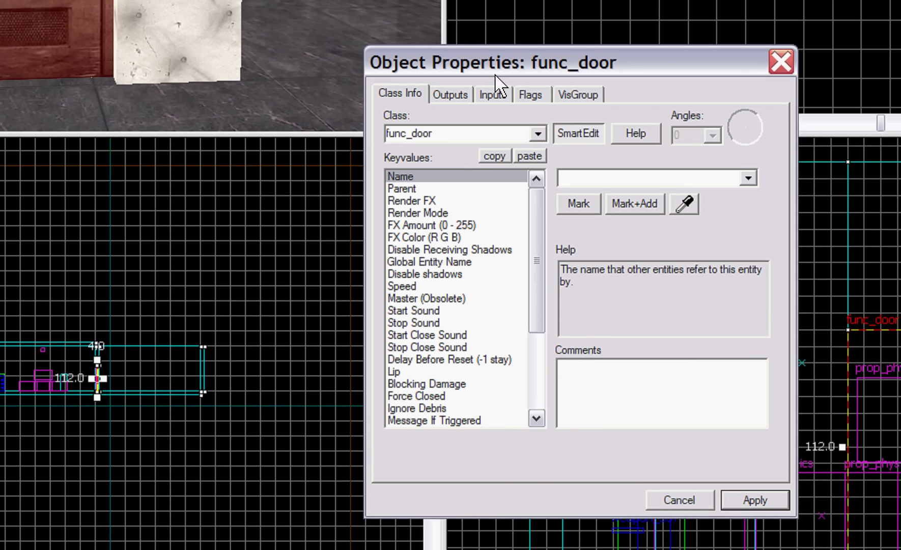
Step: Enable the Toggle and Use Opens flags for the func_door entity, leaving Passable off
drag(512, 70, 328, 0)
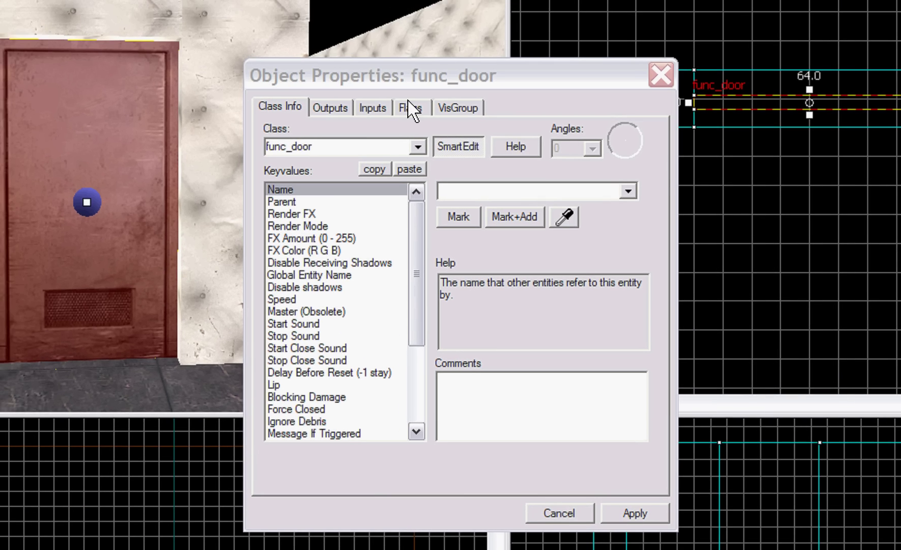
click(412, 108)
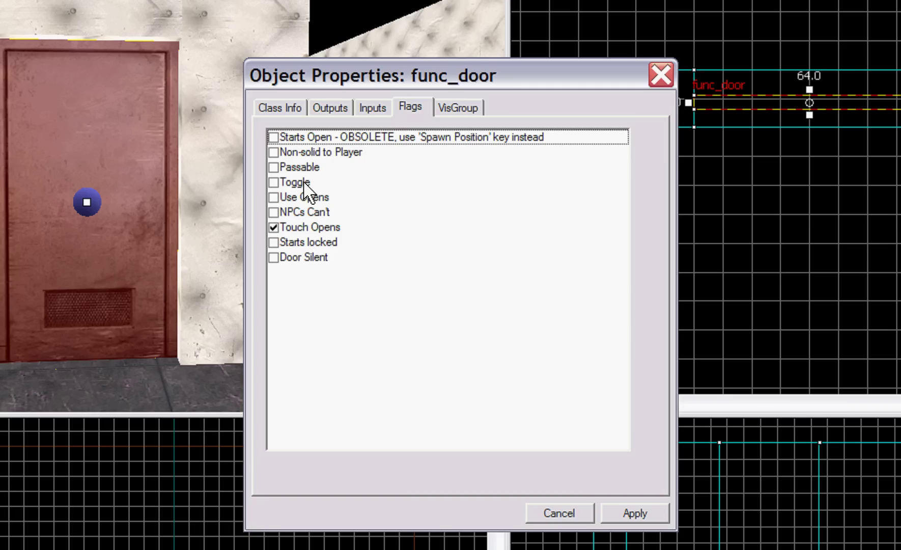
click(274, 168)
click(273, 168)
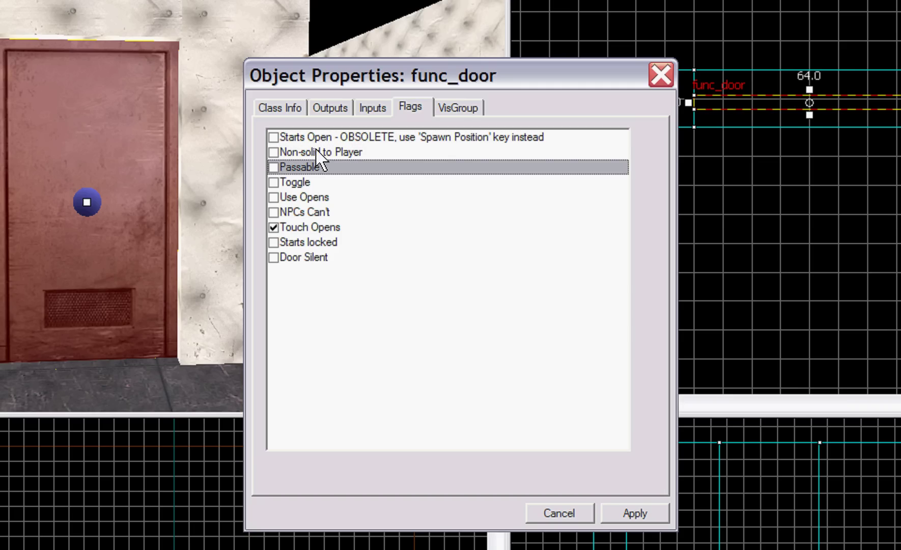
click(274, 182)
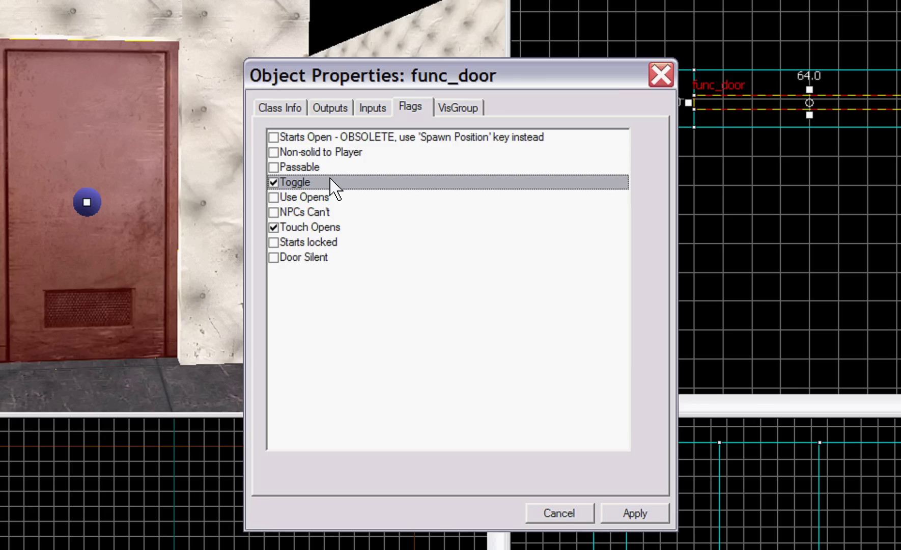
click(276, 197)
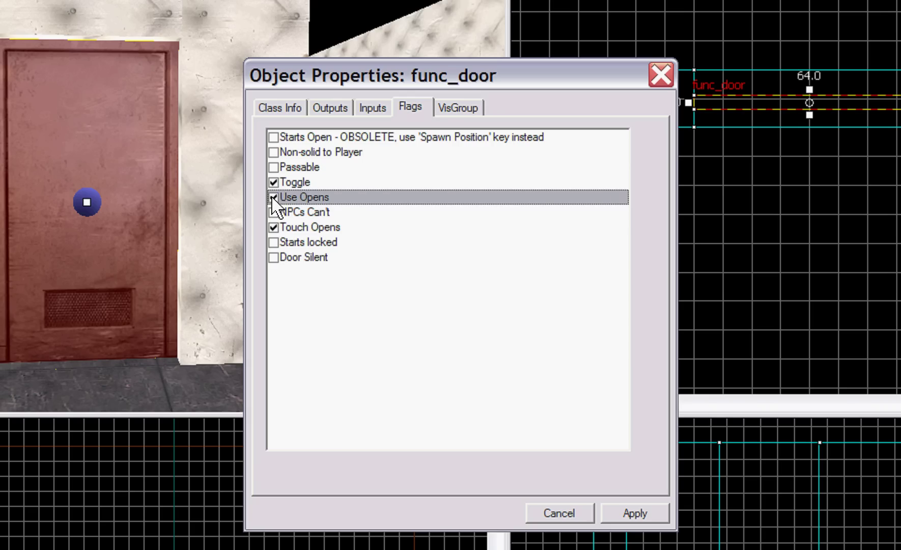